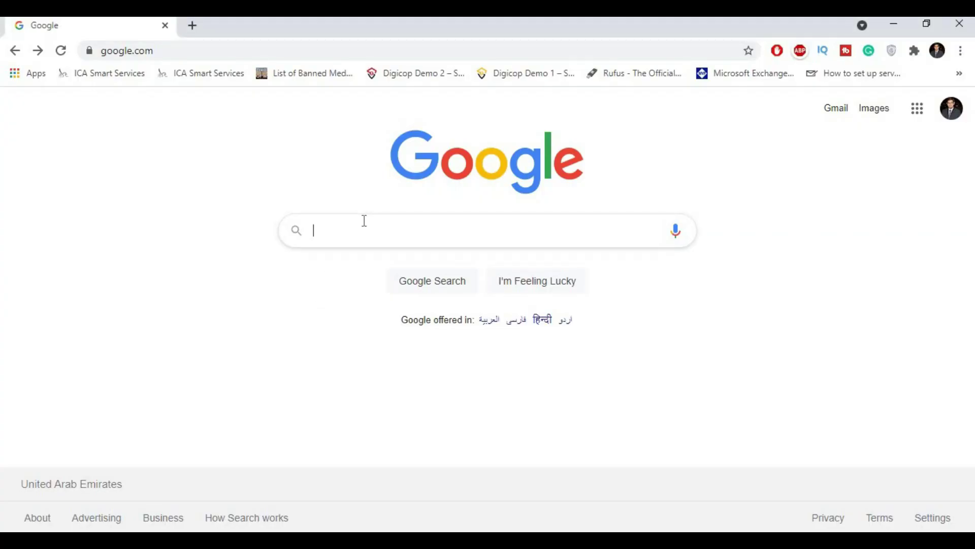
Search Google for 'google sheets'
left_click(364, 221)
left_click(288, 157)
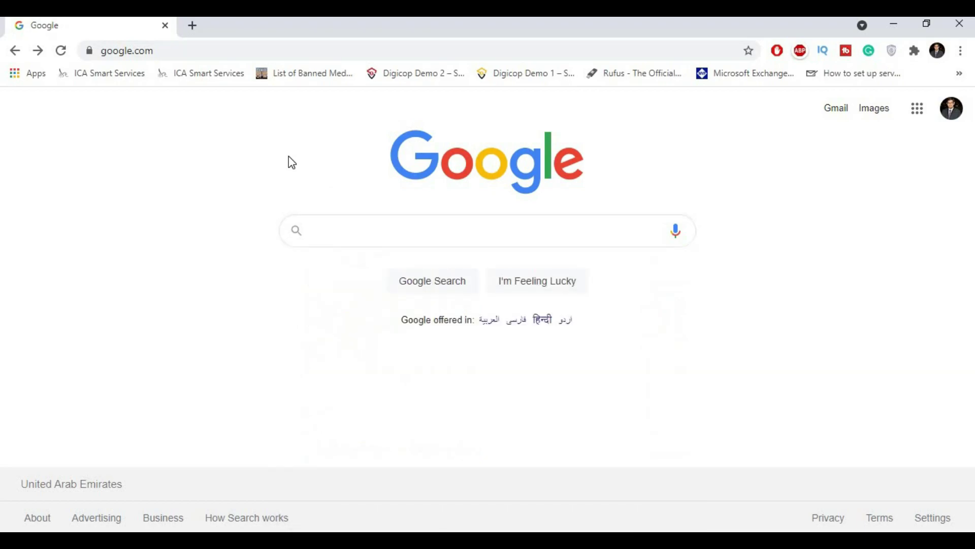
left_click(354, 224)
type("google sheets")
key("Return")
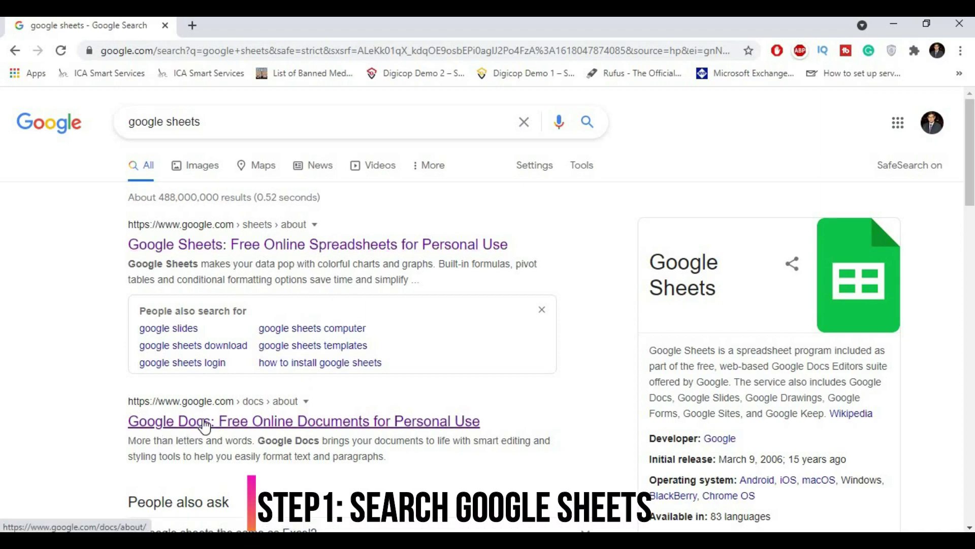
Open Google Sheets from the results and create a Blank spreadsheet
left_click(290, 246)
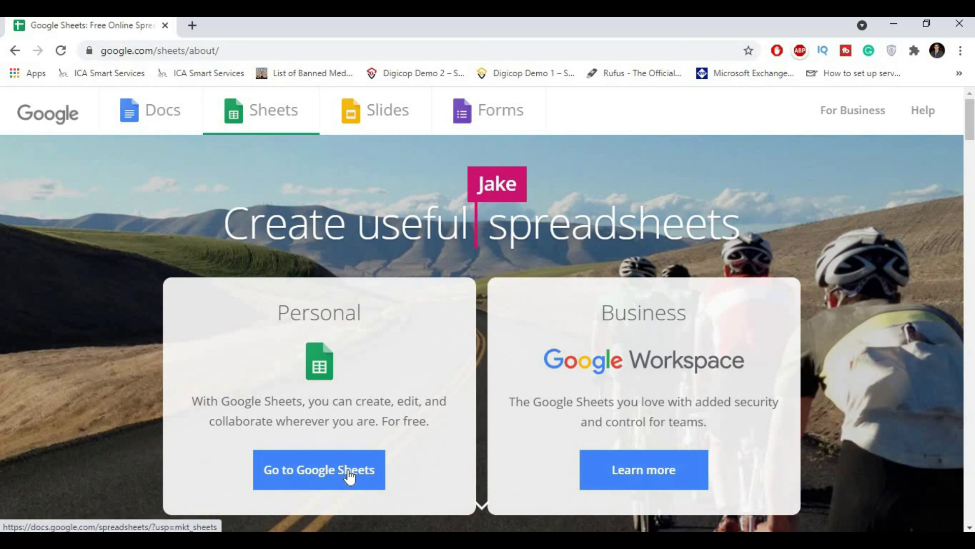
left_click(321, 487)
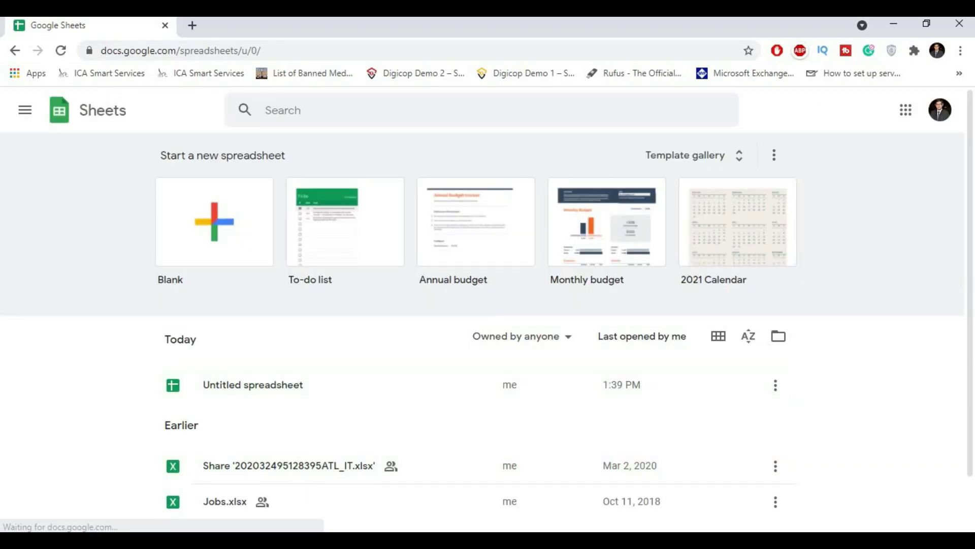
scroll(970, 335, "down", 2)
scroll(971, 293, "up", 2)
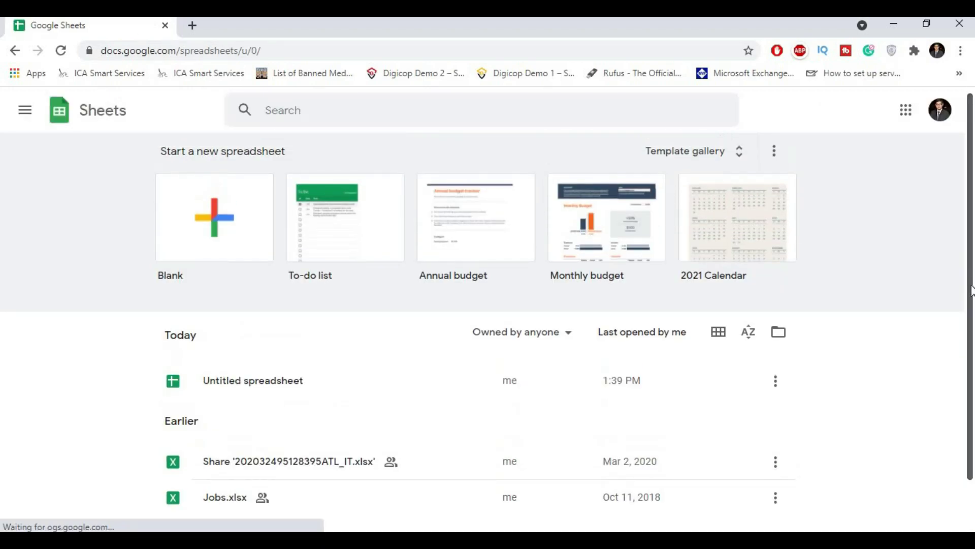
left_click(208, 196)
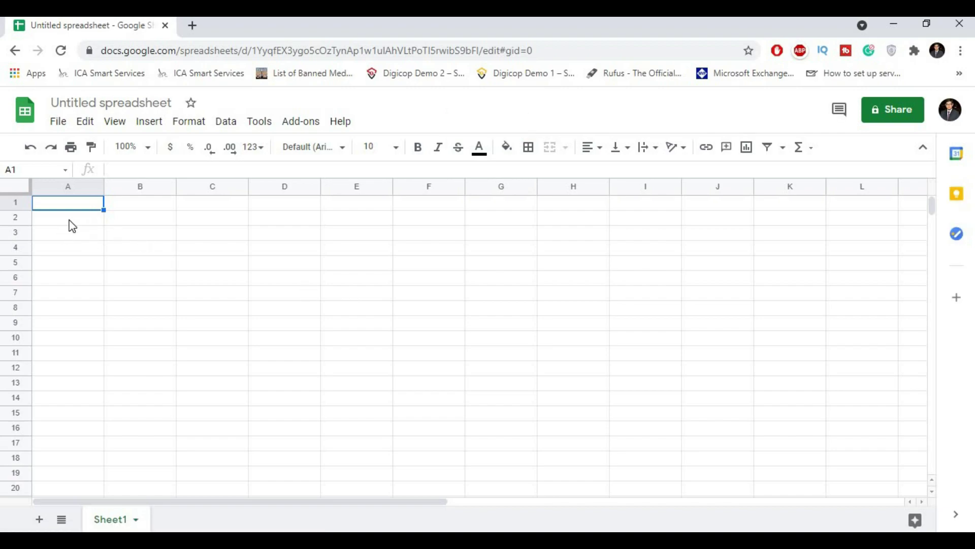
Enter the first person's full name in cell B3
left_click(514, 333, "shift")
left_click(308, 368)
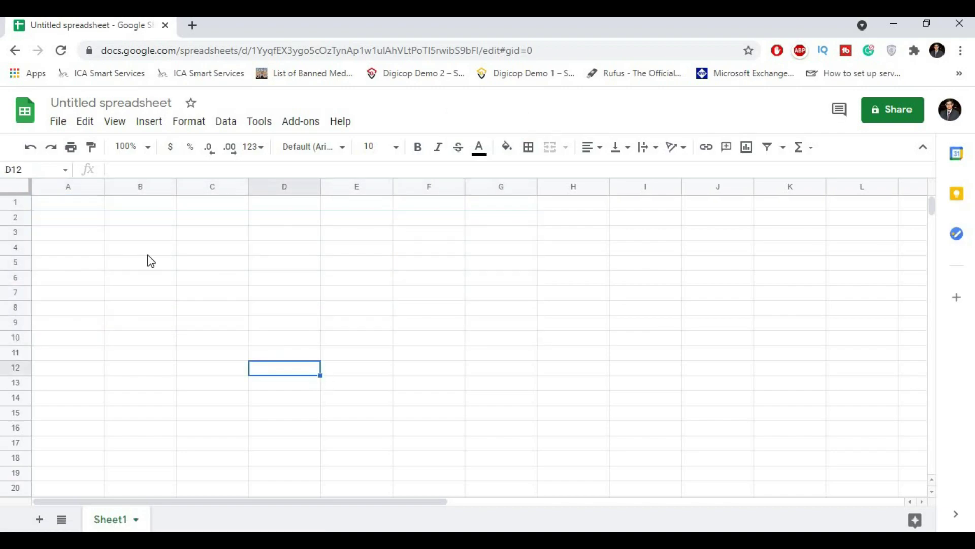
left_click(138, 236)
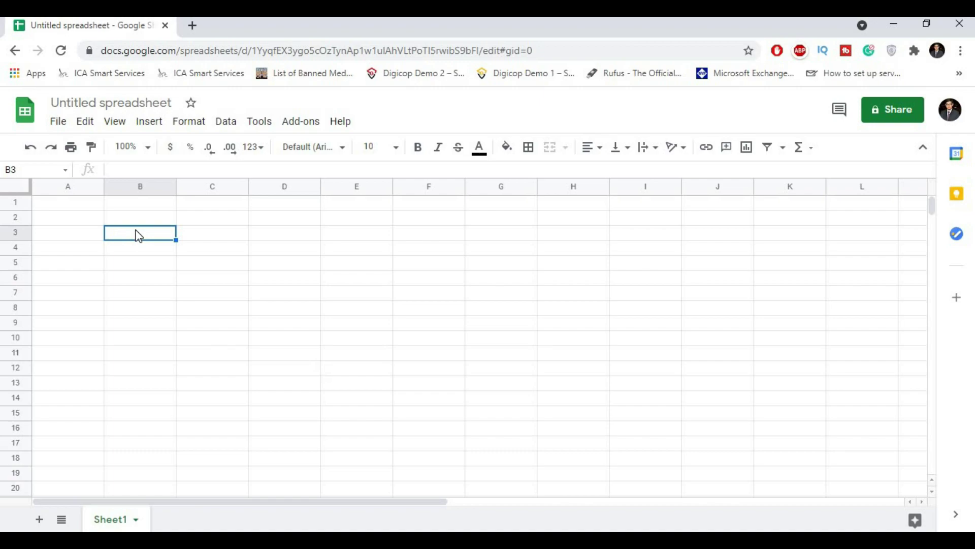
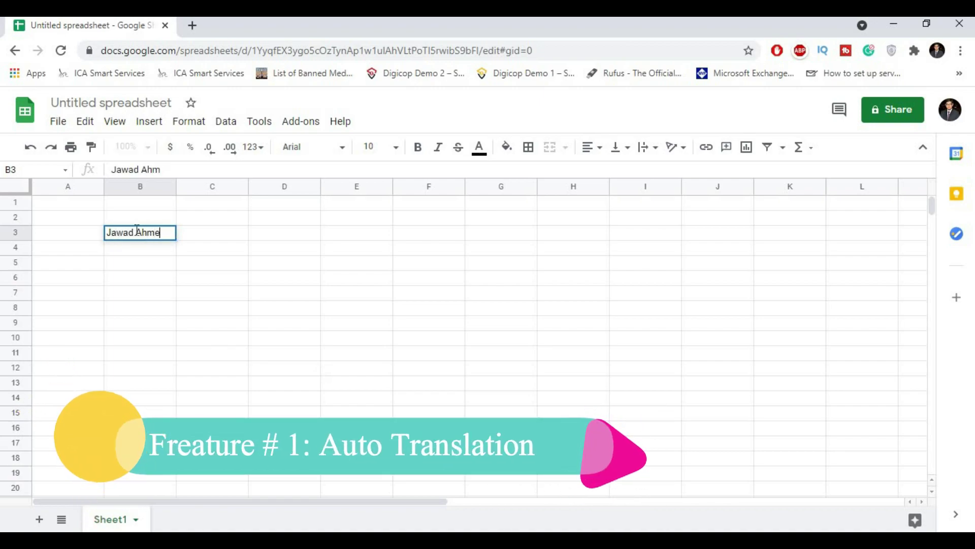
key("Return")
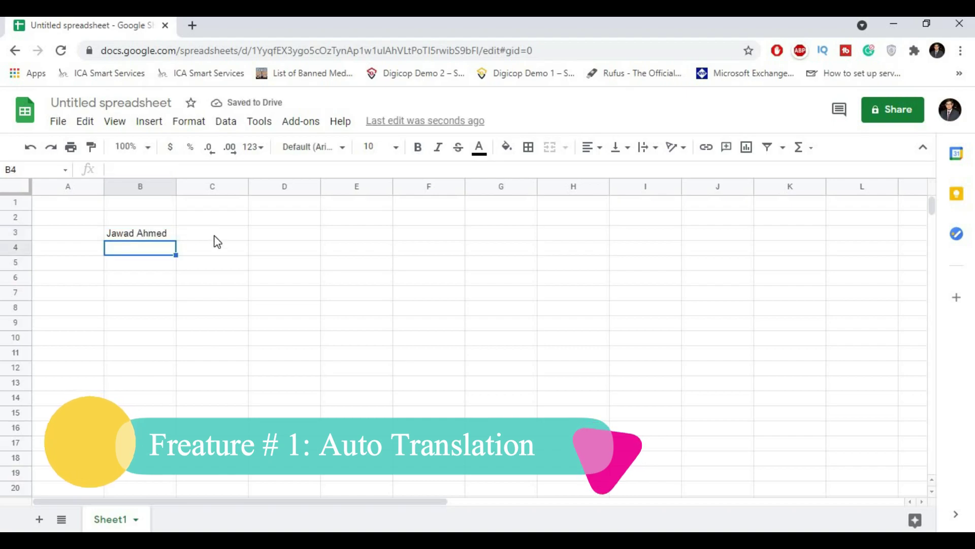
In C3, enter =GOOGLETRANSLATE(B3,"en","ur") to show the name in Urdu
double_click(215, 233)
type("=")
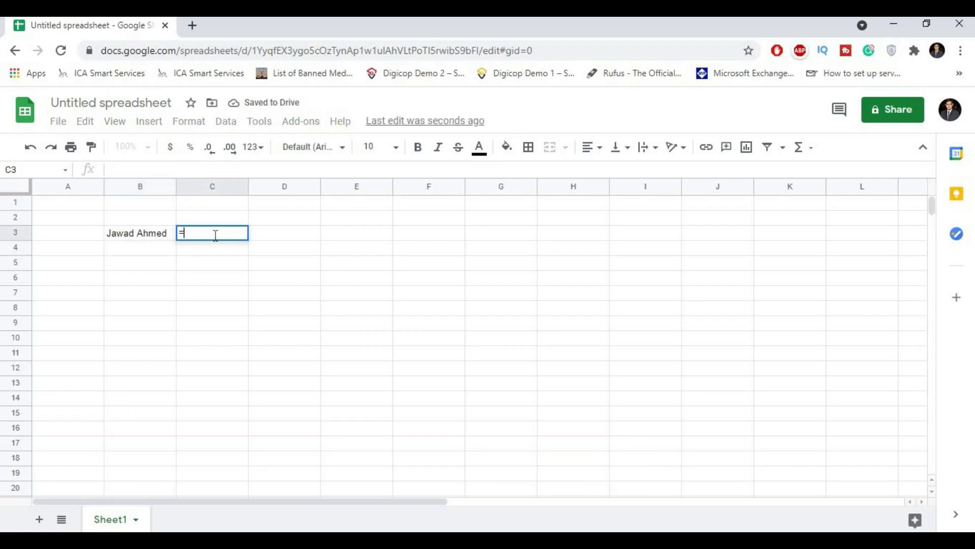
type("Goog")
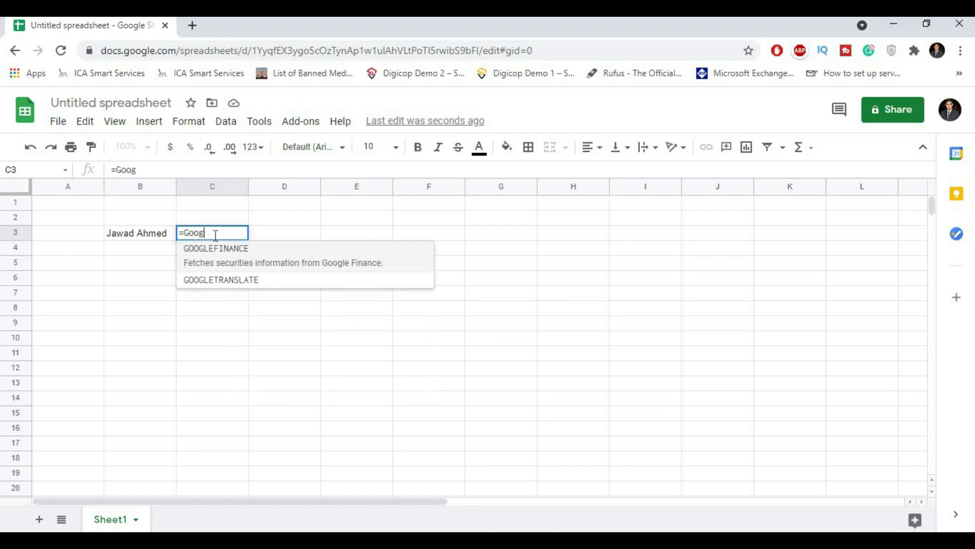
left_click(243, 277)
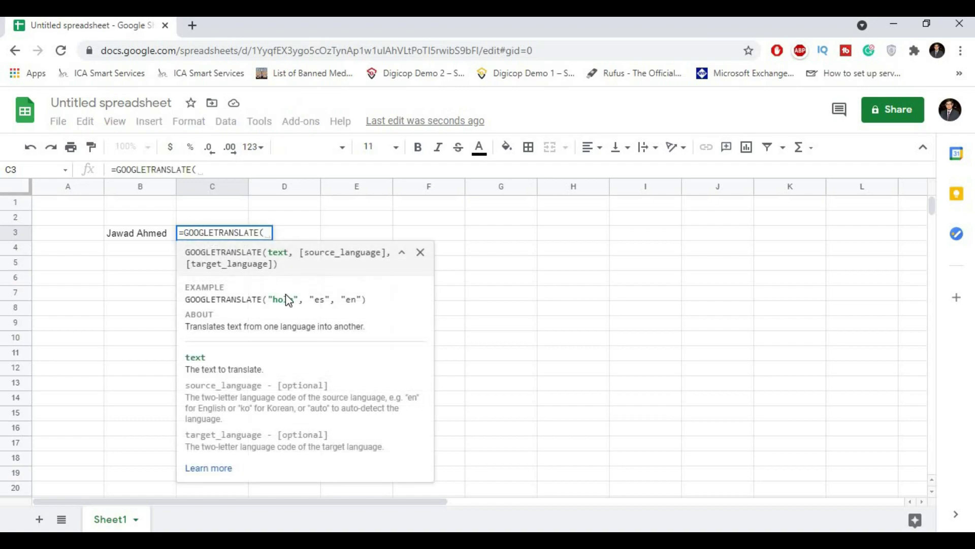
left_click(143, 234)
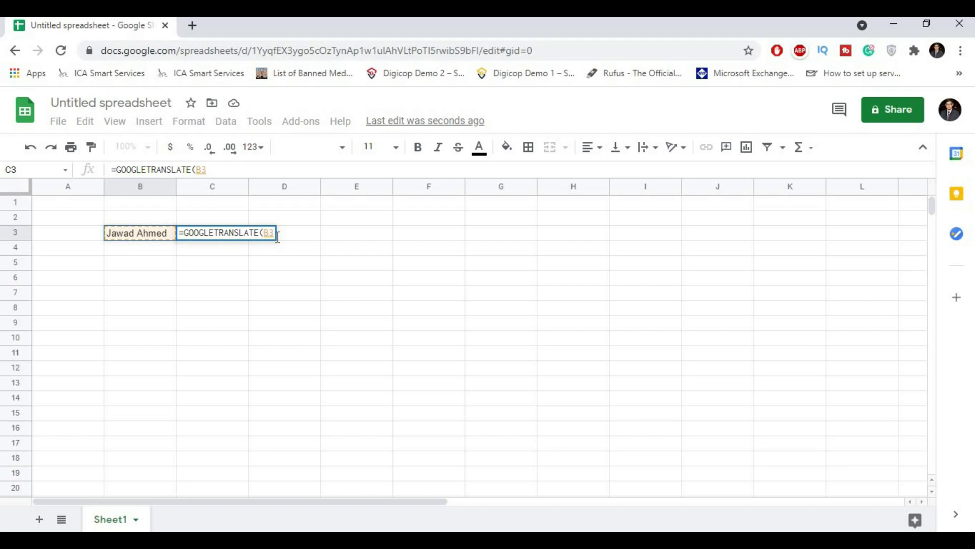
type(",\"en")
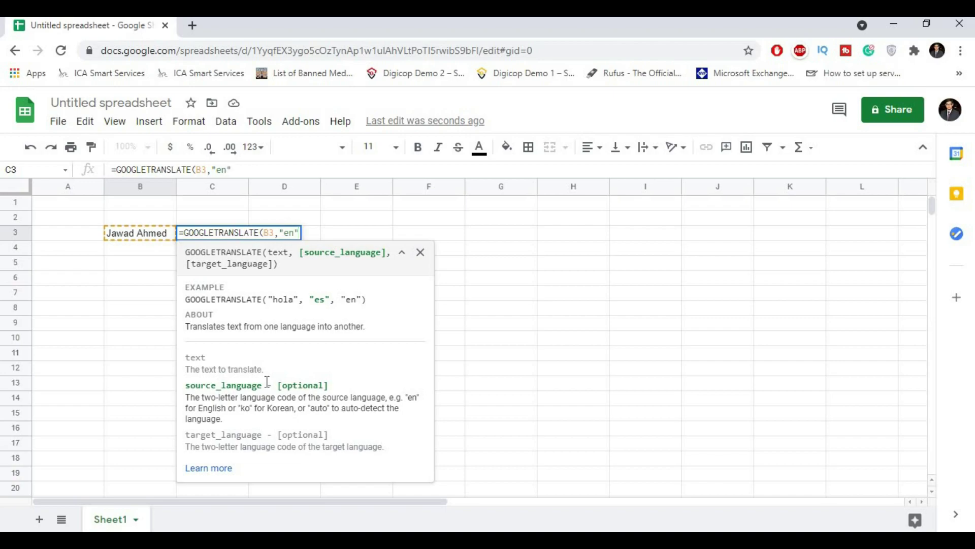
type(",")
type("\"ur")
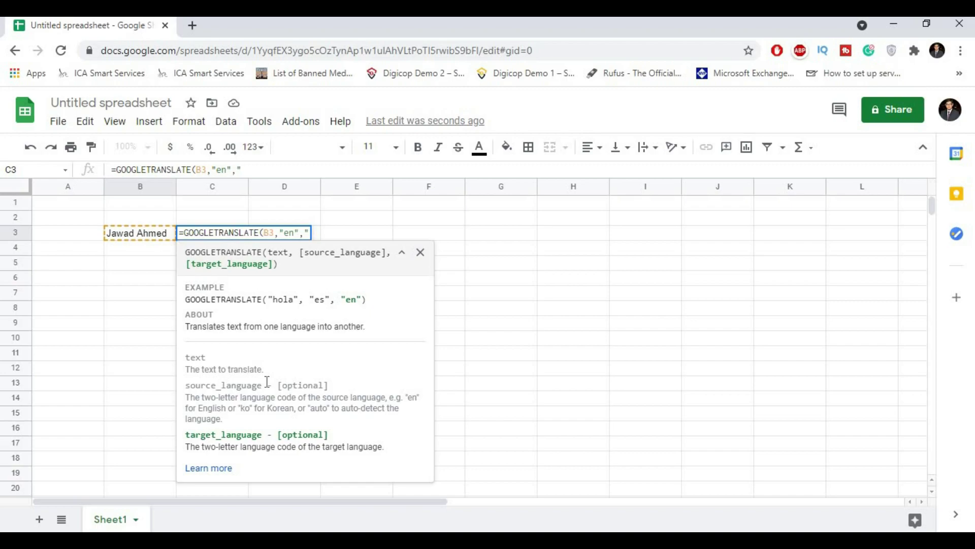
type("\"")
type(")")
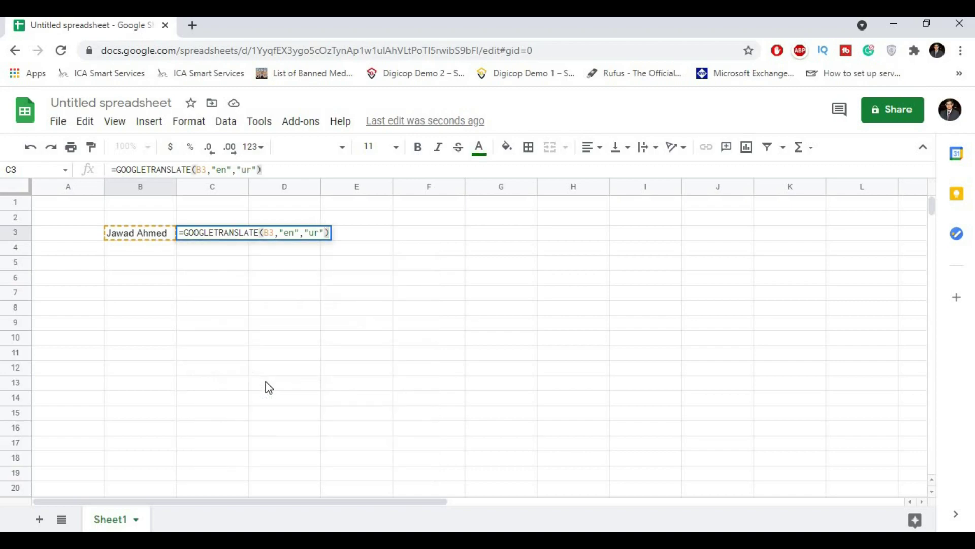
key("Return")
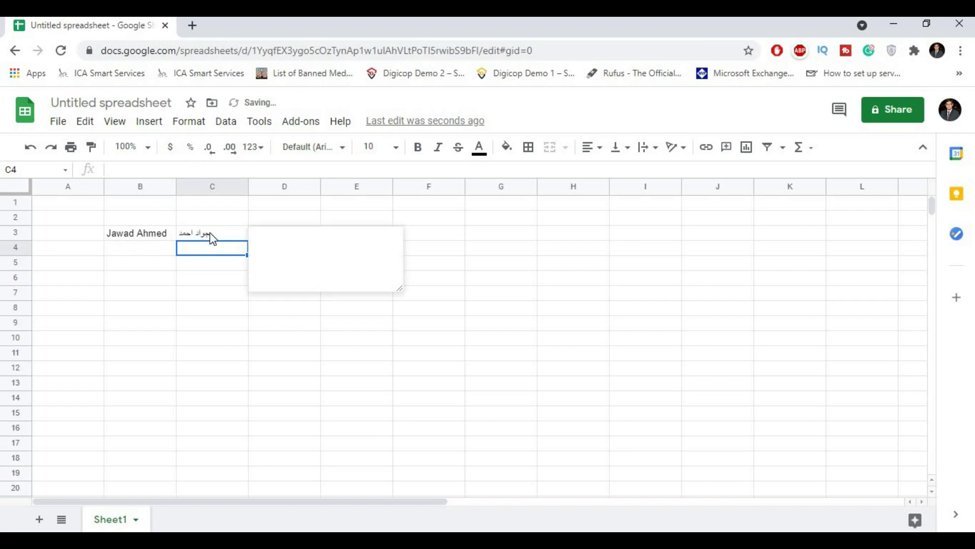
Enter the second and third full names in B4 and B5
left_click(146, 249)
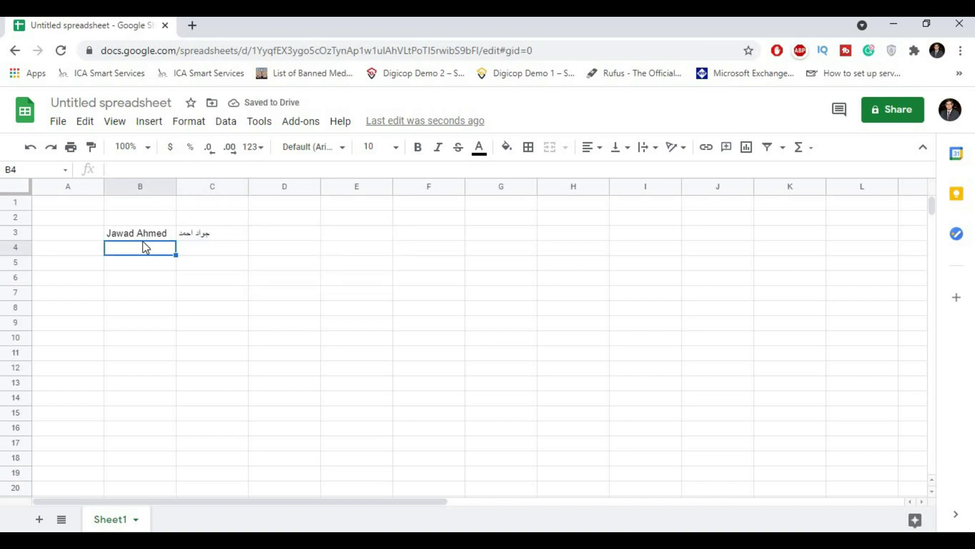
type("Ali")
key("Return")
type("A")
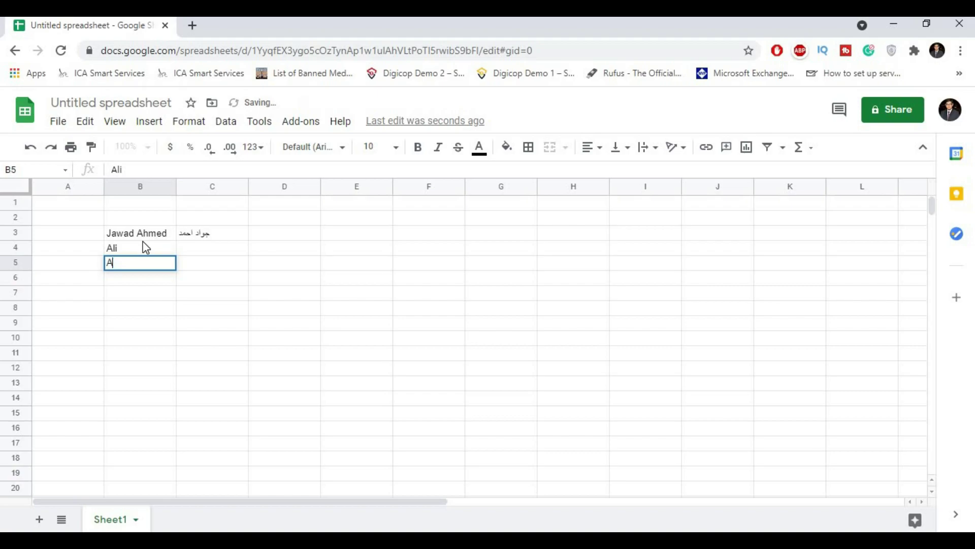
key("BackSpace")
type("ra")
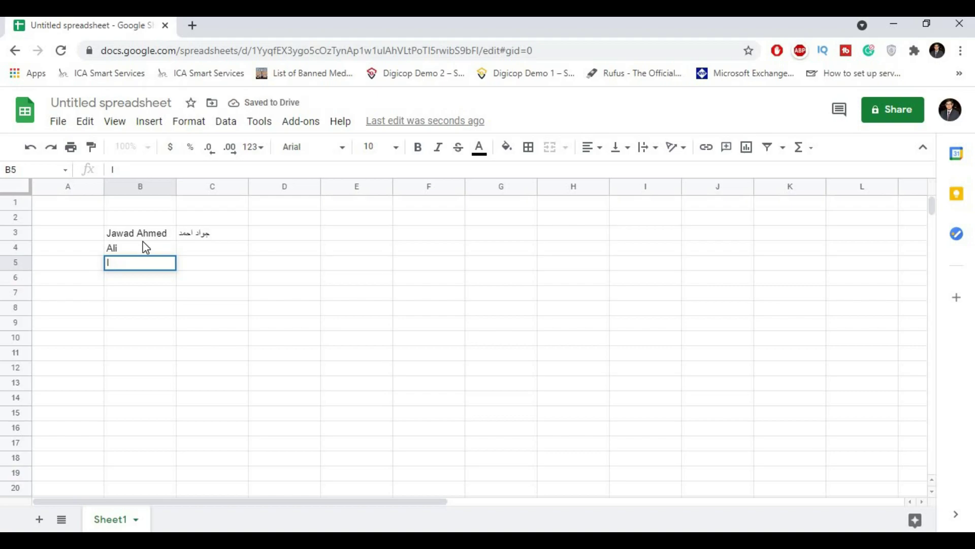
key("Return")
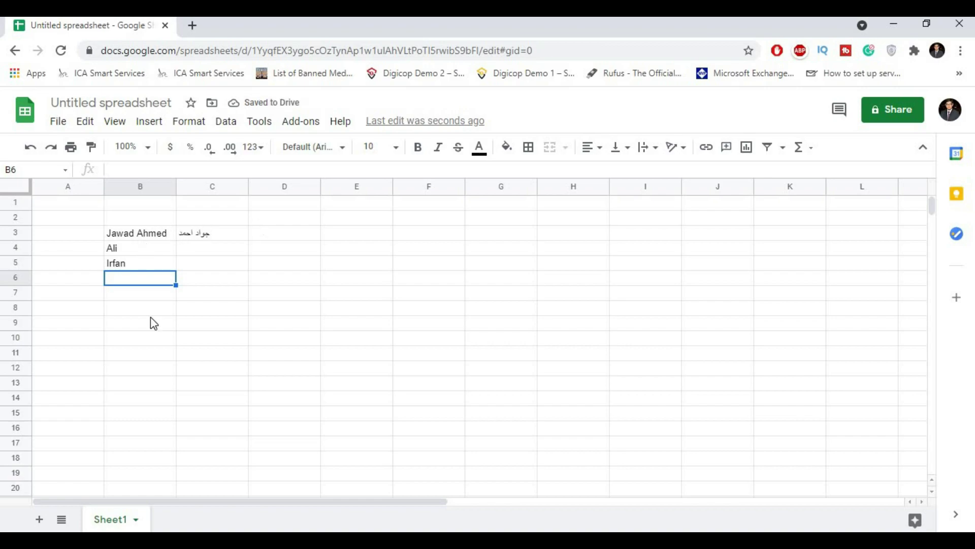
Copy the C3 translation formula down to C5
left_click(234, 232)
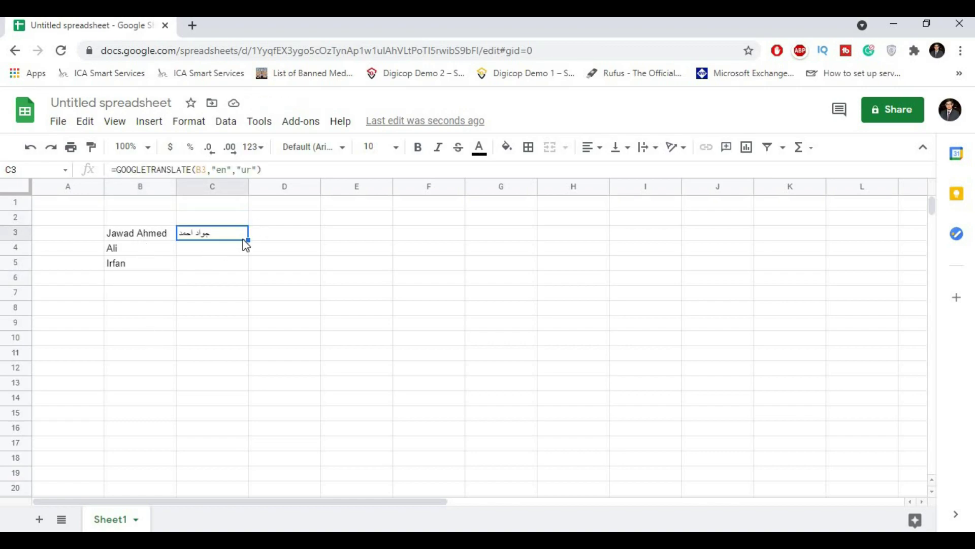
mouse_move(247, 238)
left_mouse_down()
mouse_move(248, 263)
mouse_move(229, 265)
left_mouse_up()
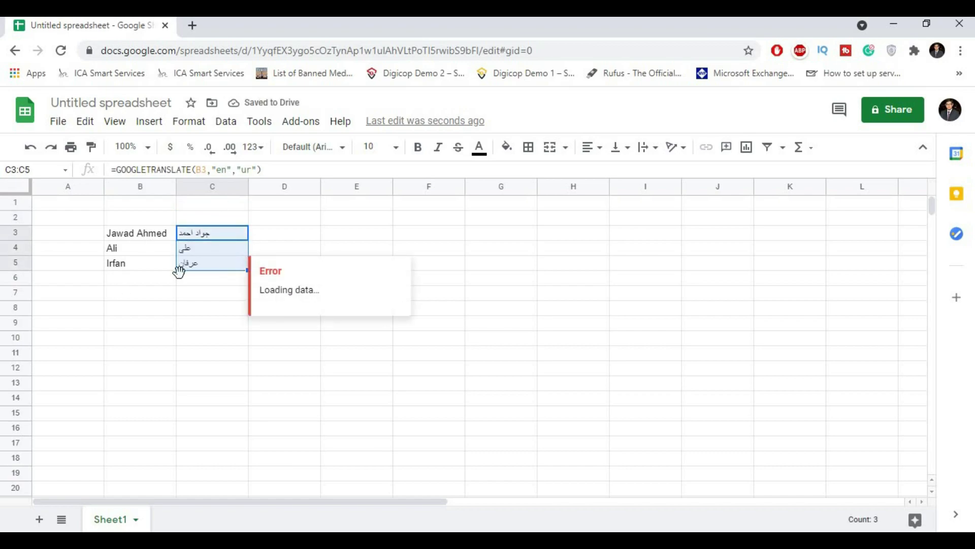
left_click(158, 279)
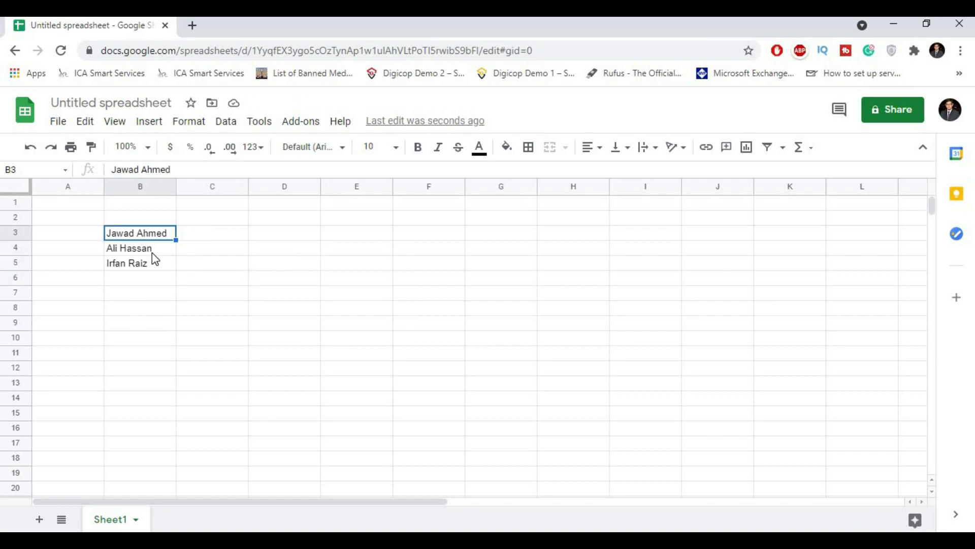
left_click_drag(143, 233, 143, 267)
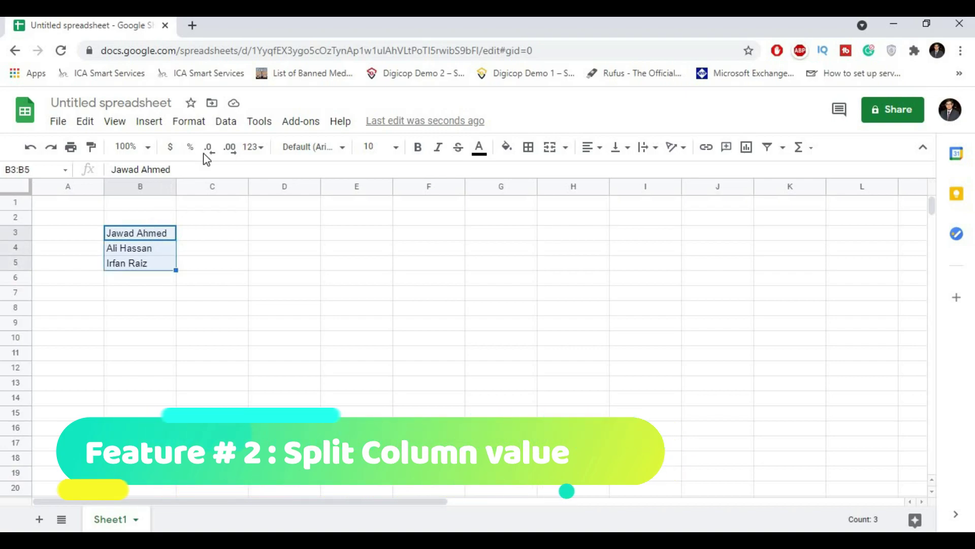
left_click(226, 121)
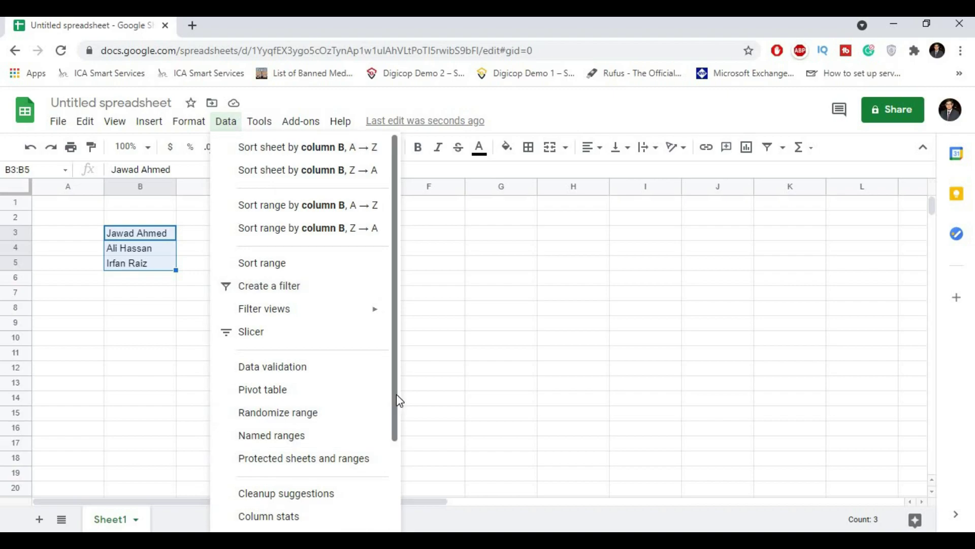
left_click_drag(398, 421, 396, 497)
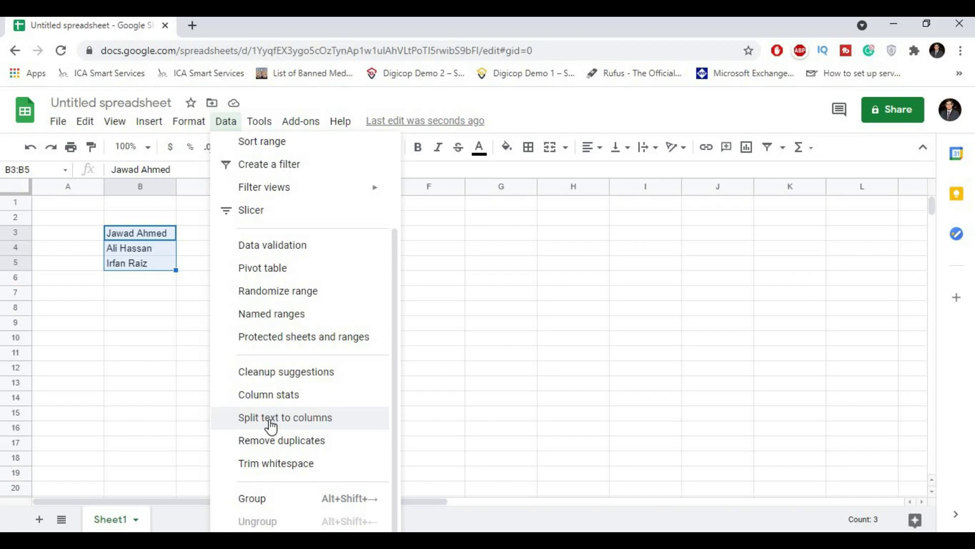
left_click(270, 424)
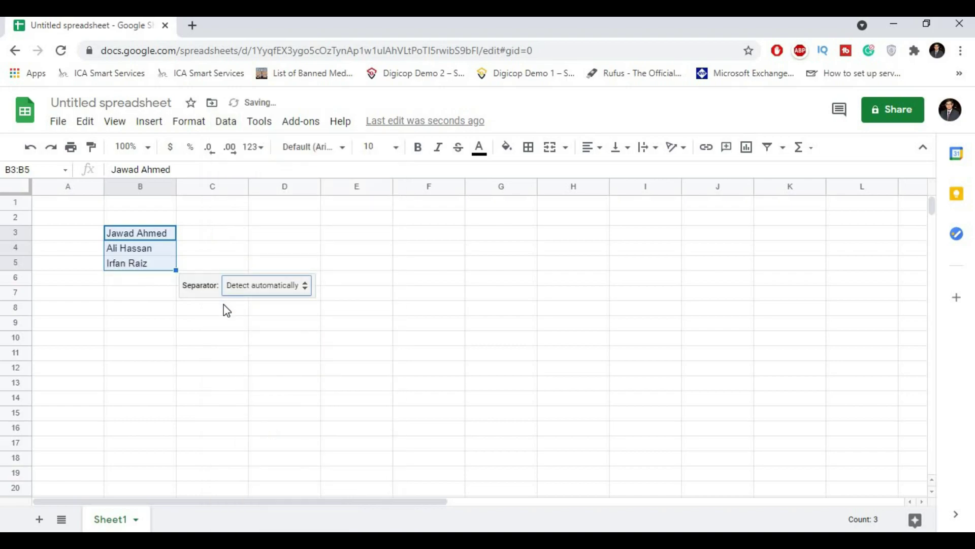
left_click(256, 286)
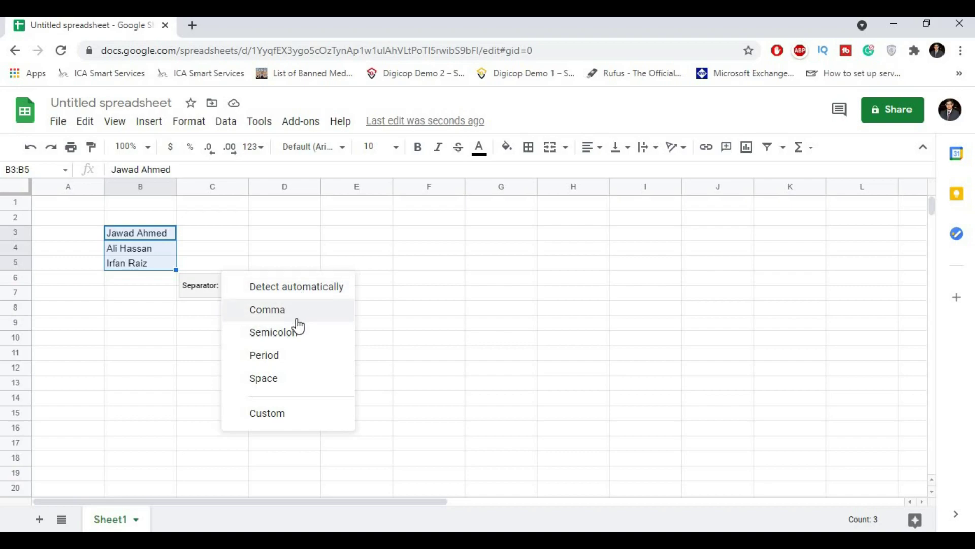
left_click(290, 380)
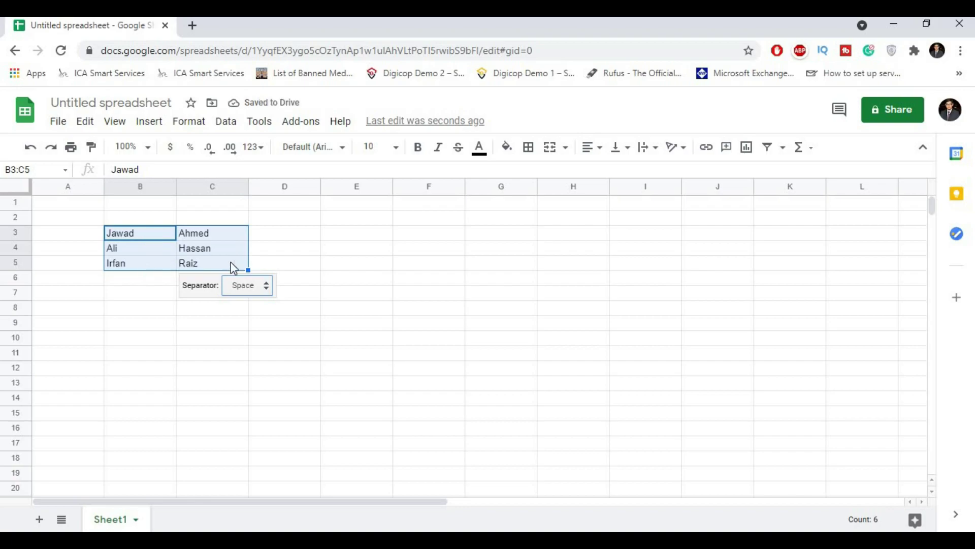
left_click(239, 287)
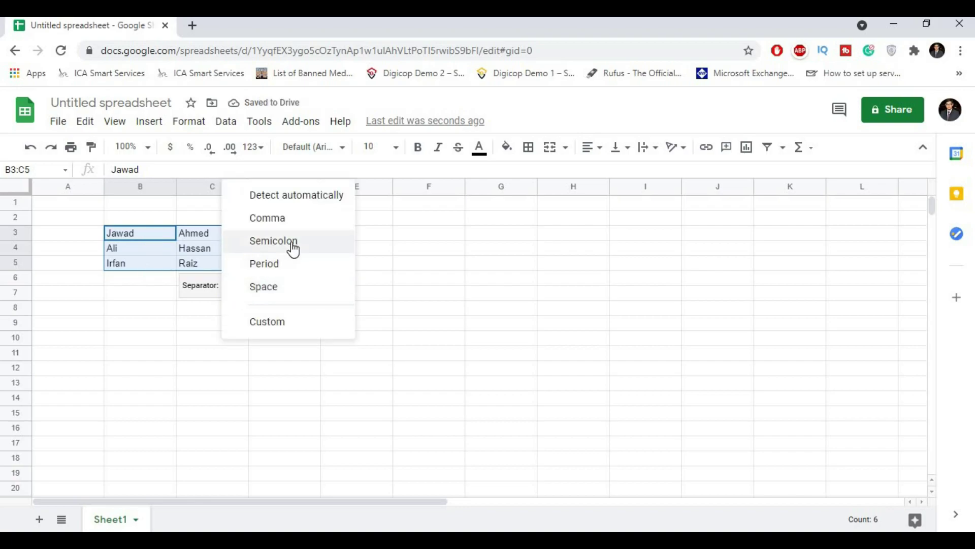
left_click(293, 248)
left_click(245, 285)
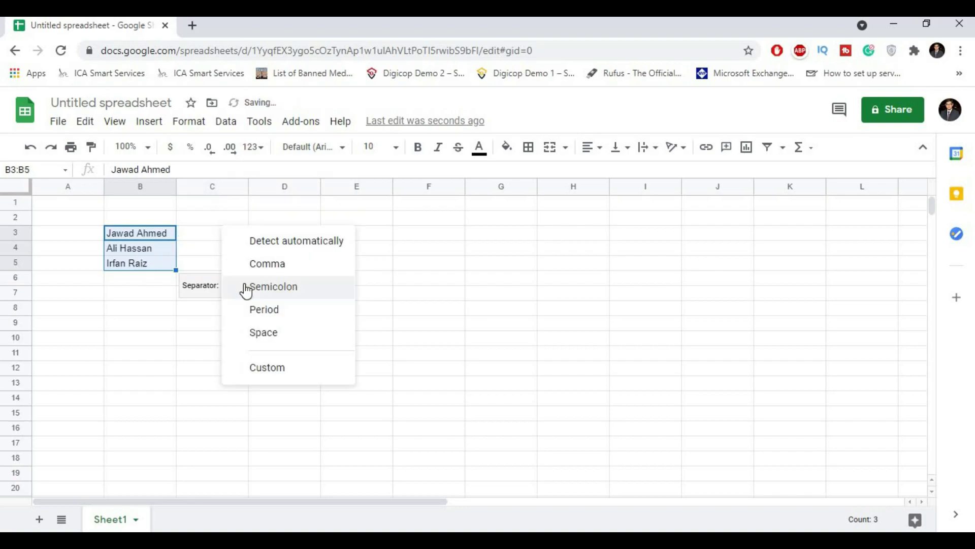
left_click(270, 338)
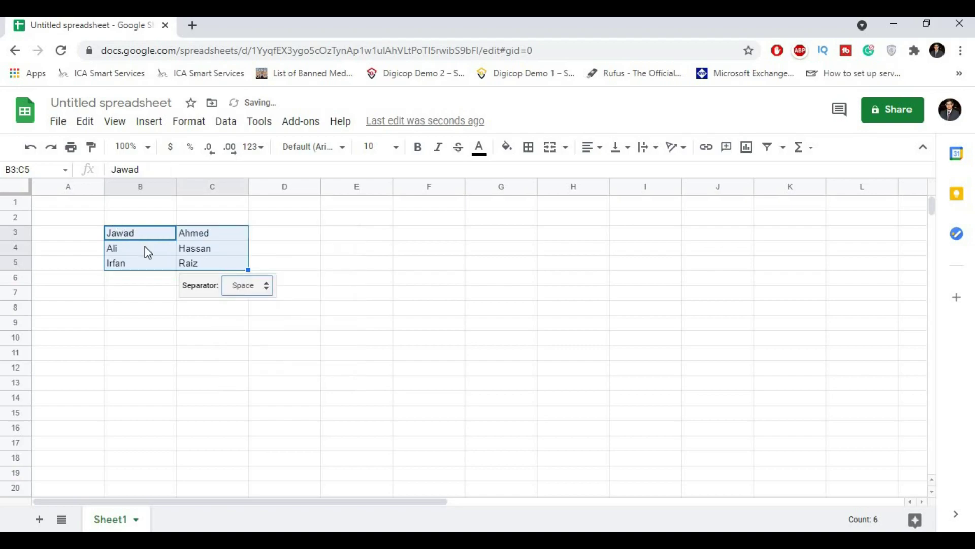
key("ctrl+z")
left_click(139, 233)
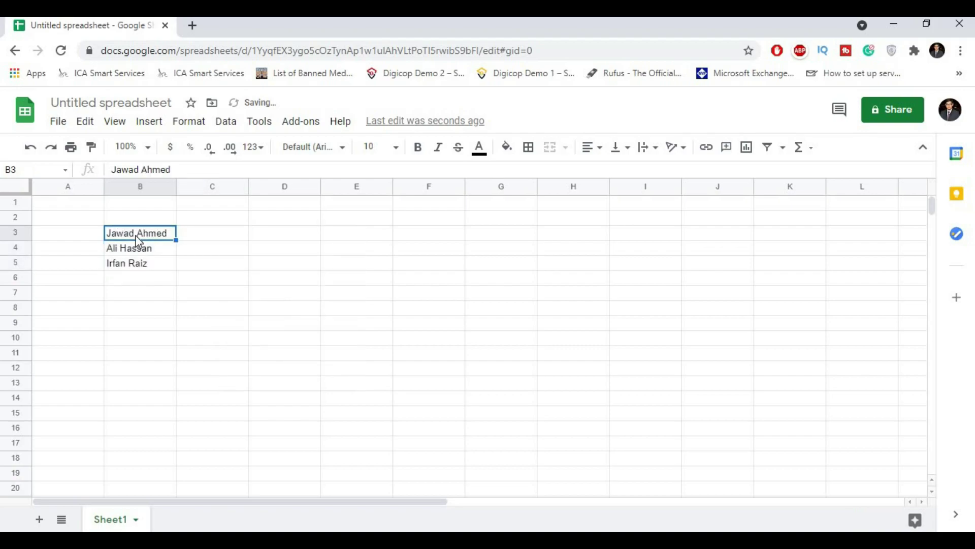
double_click(137, 235)
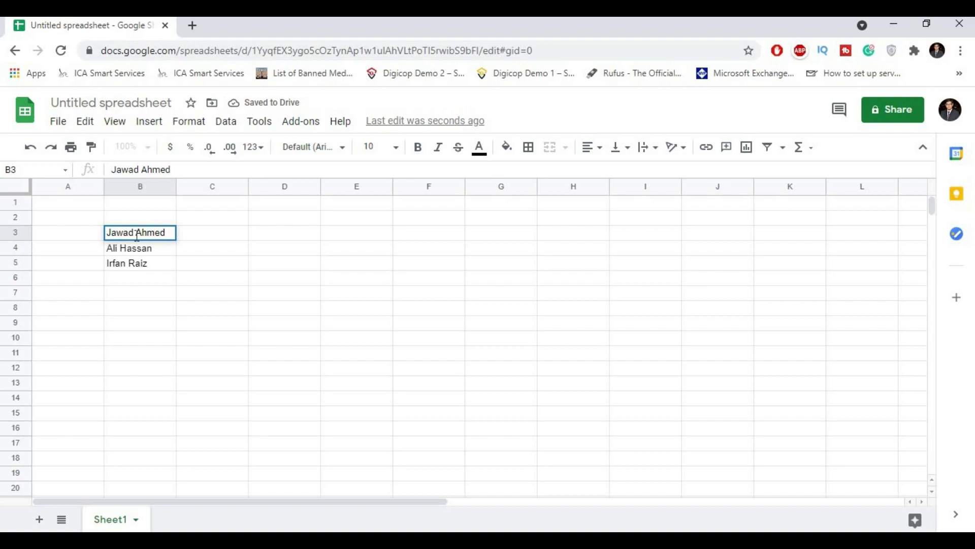
Replace the space between first and last name with a comma in B3, B4 and B5
key("Left")
key("Left")
key("BackSpace")
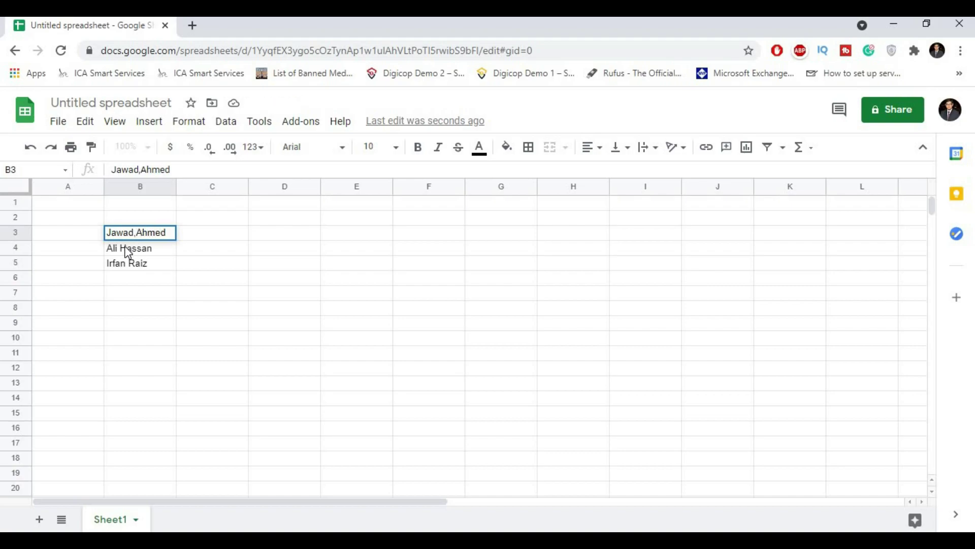
double_click(128, 249)
key("BackSpace")
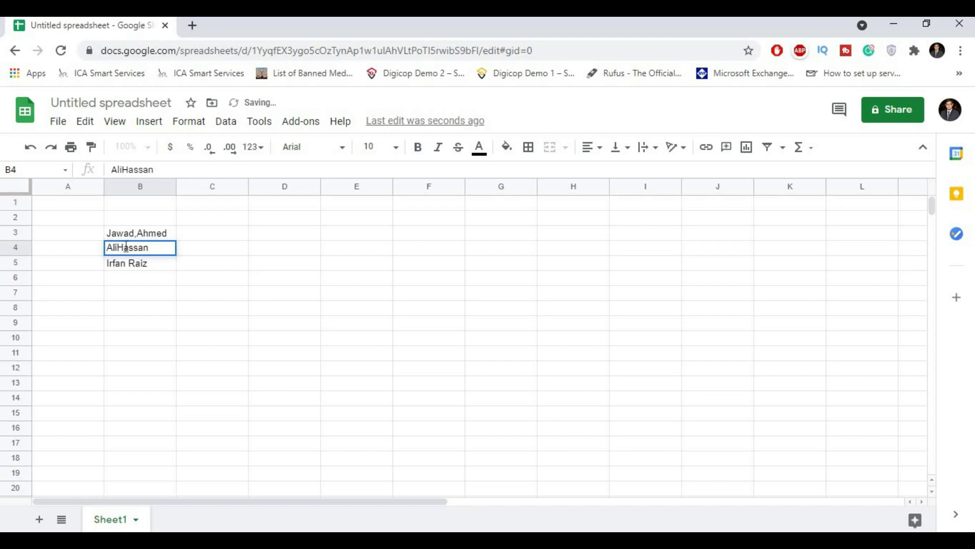
type(",")
key("Return")
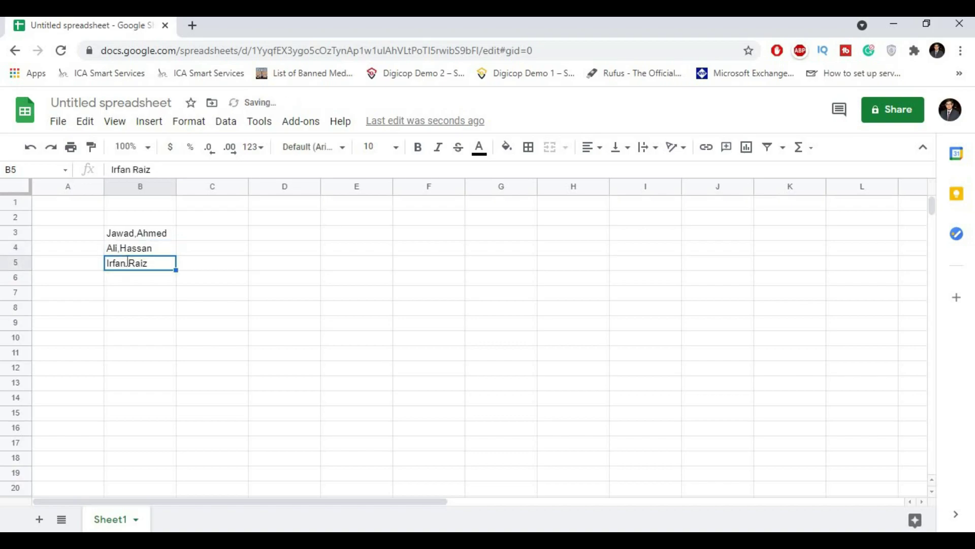
double_click(128, 262)
key("BackSpace")
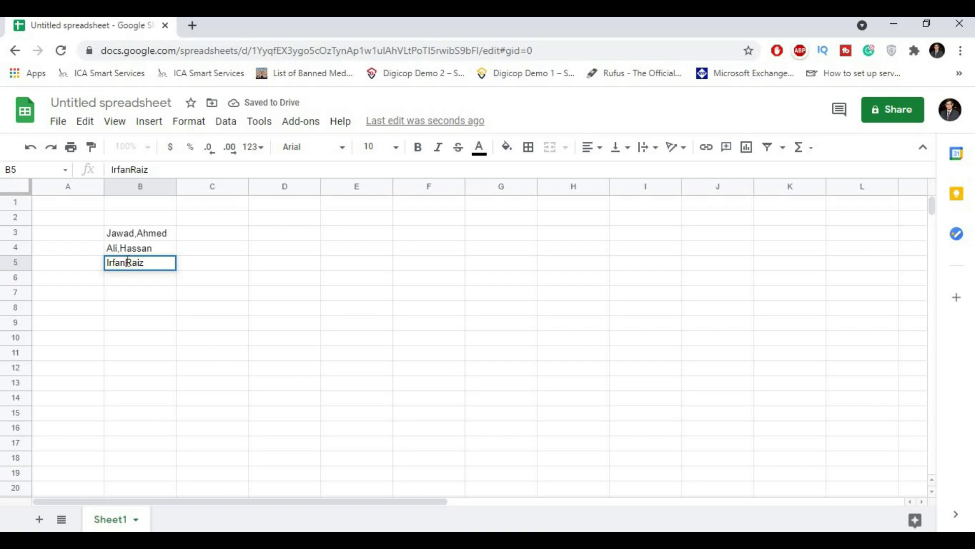
type(",")
key("Return")
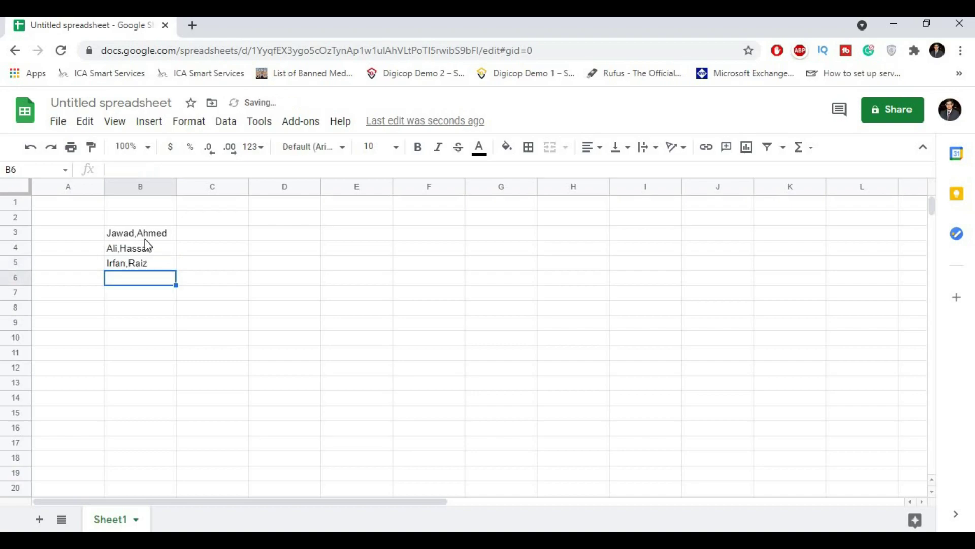
left_click(155, 237)
Split B3:B5 with Data > Split text to columns, using Comma as the separator
left_click(153, 264, "shift")
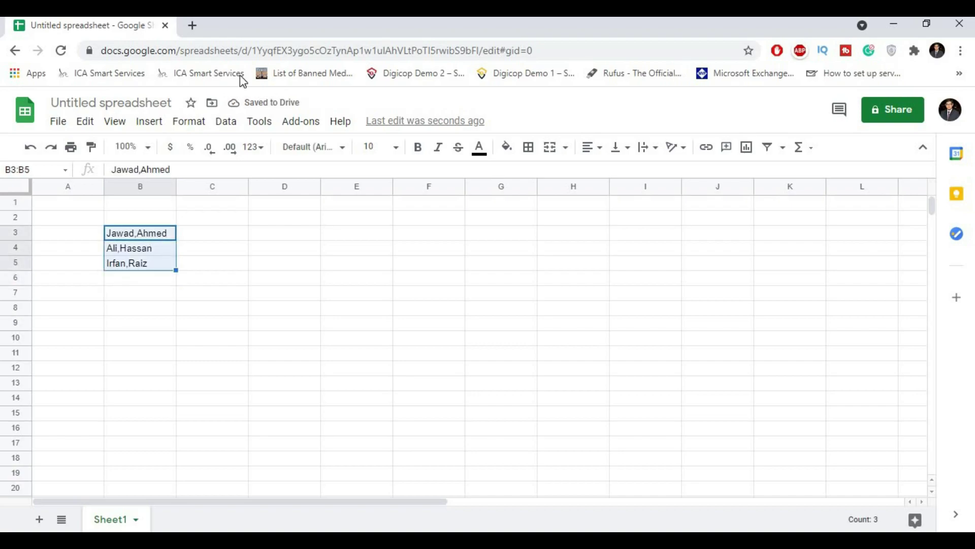
left_click(227, 122)
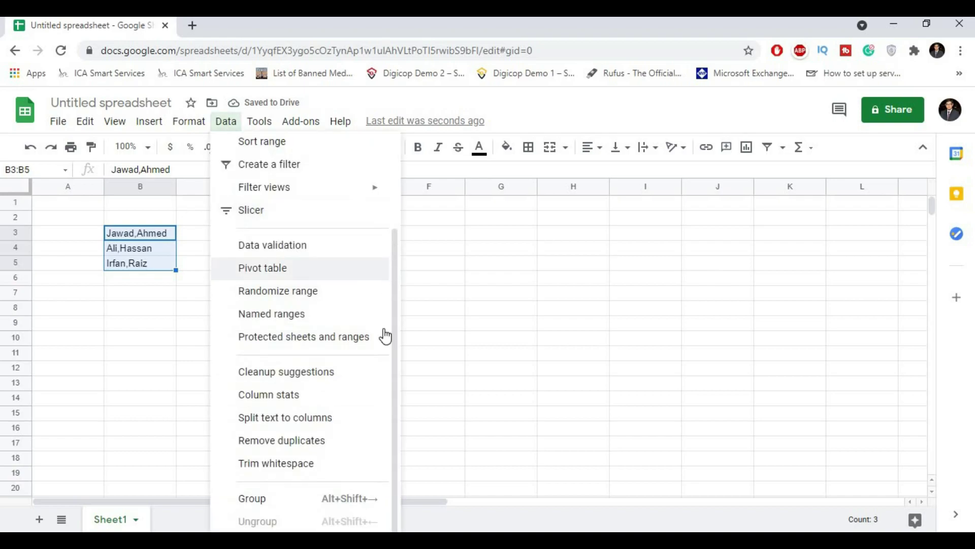
left_click(321, 419)
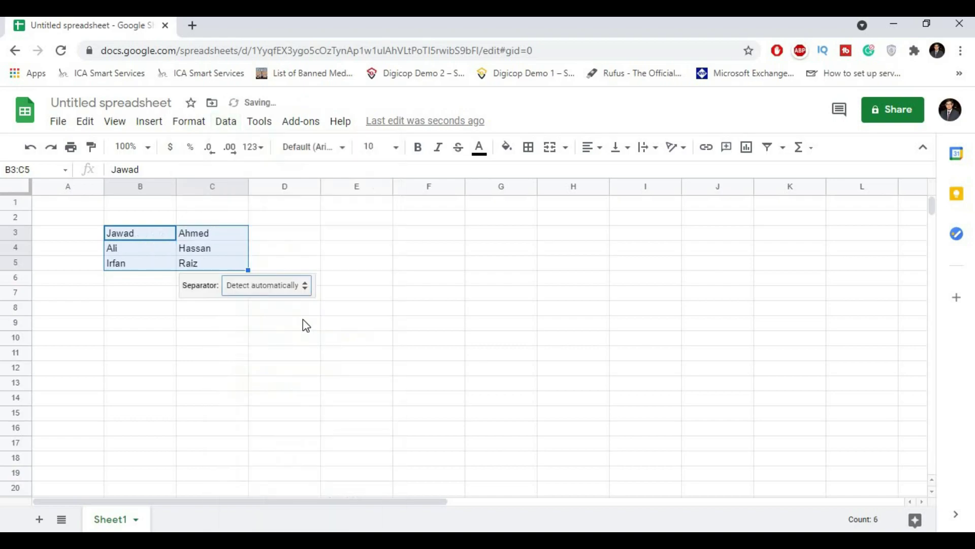
left_click(279, 286)
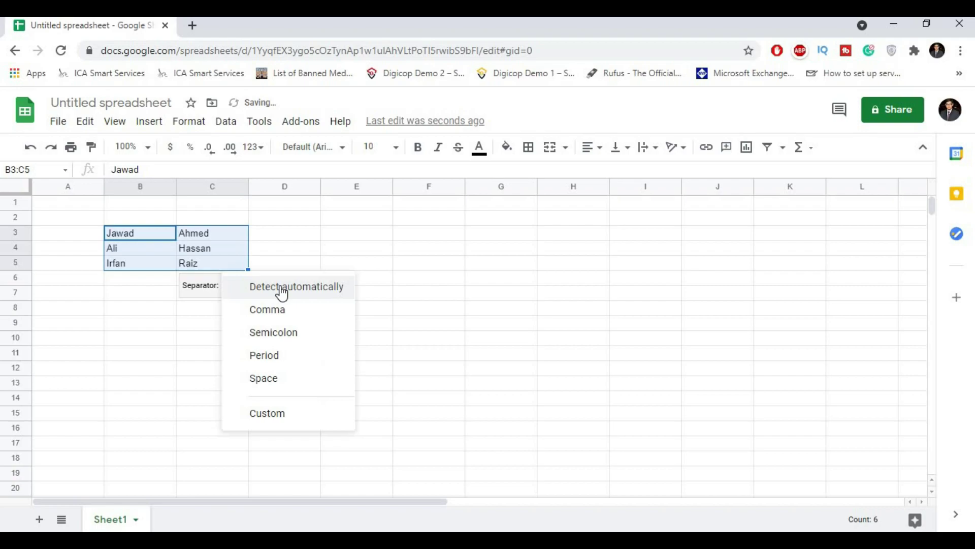
left_click(288, 322)
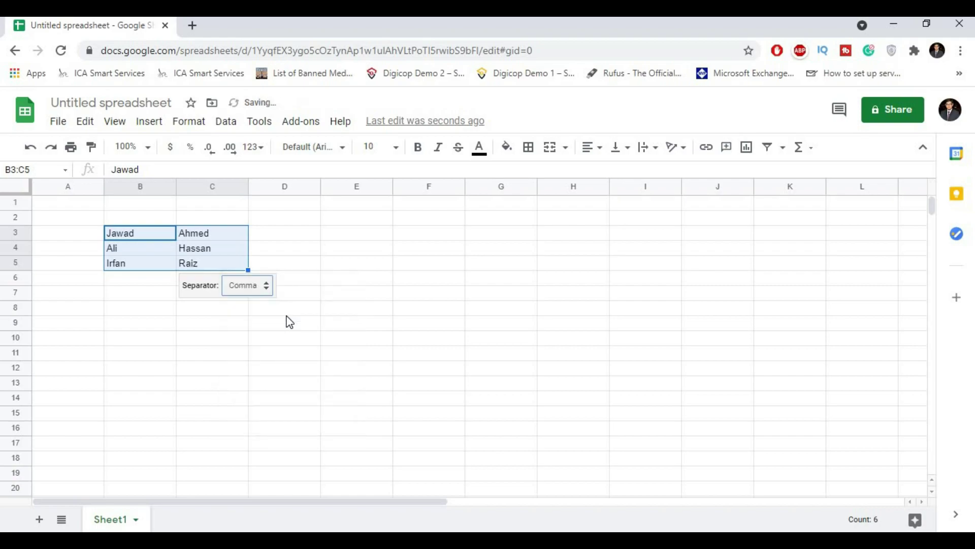
left_click(244, 286)
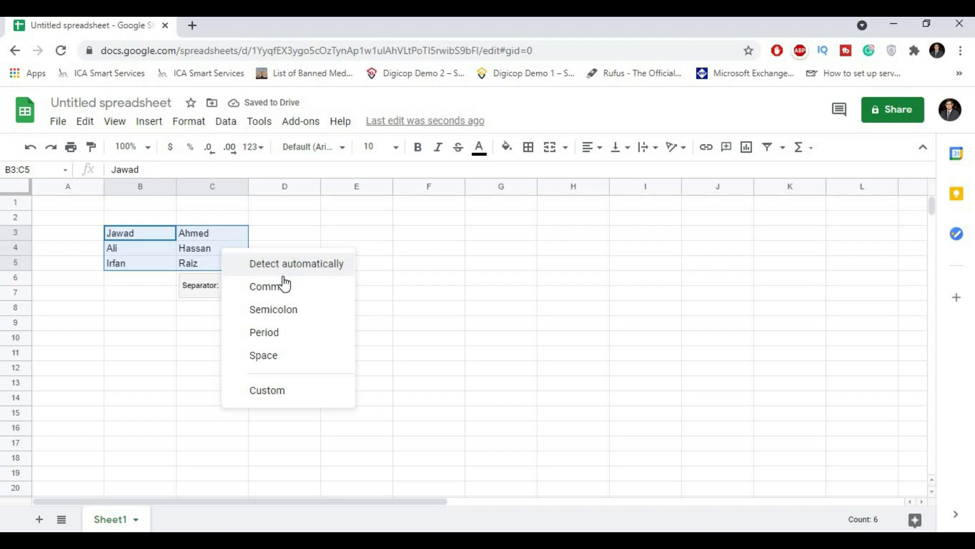
left_click(413, 296)
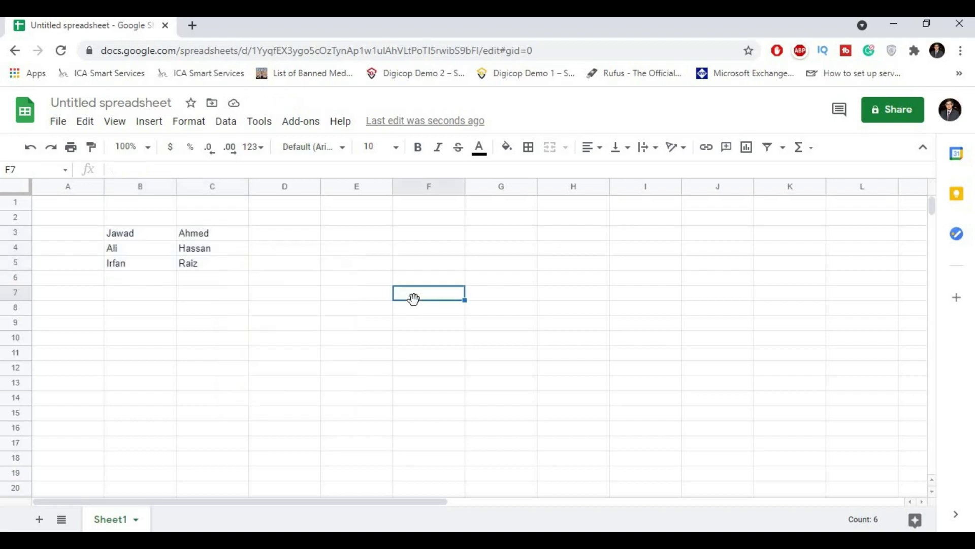
left_click(57, 122)
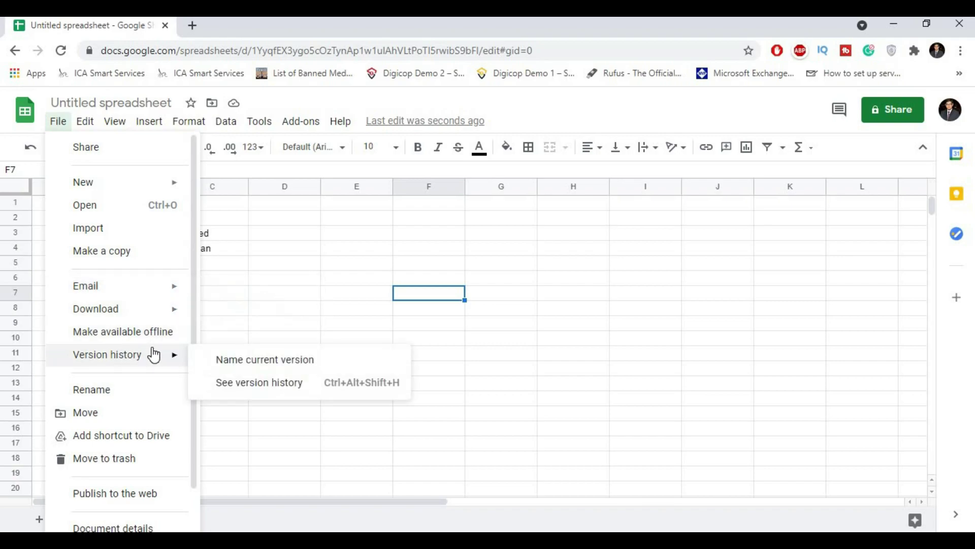
mouse_move(107, 355)
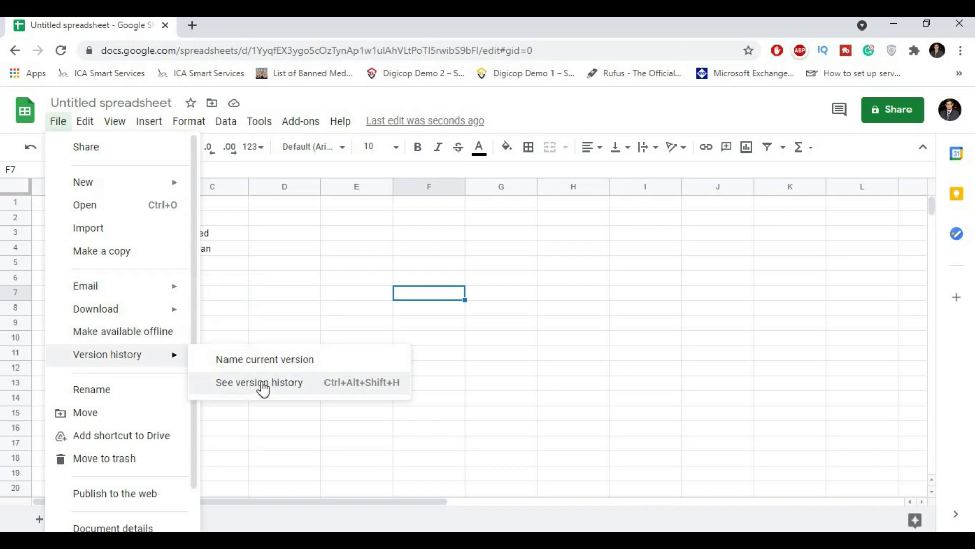
left_click(263, 388)
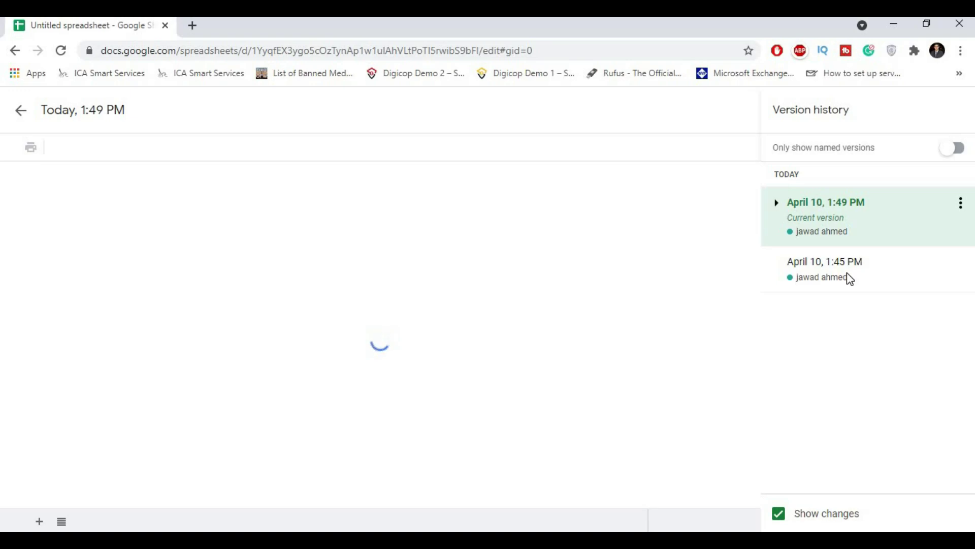
left_click(307, 250)
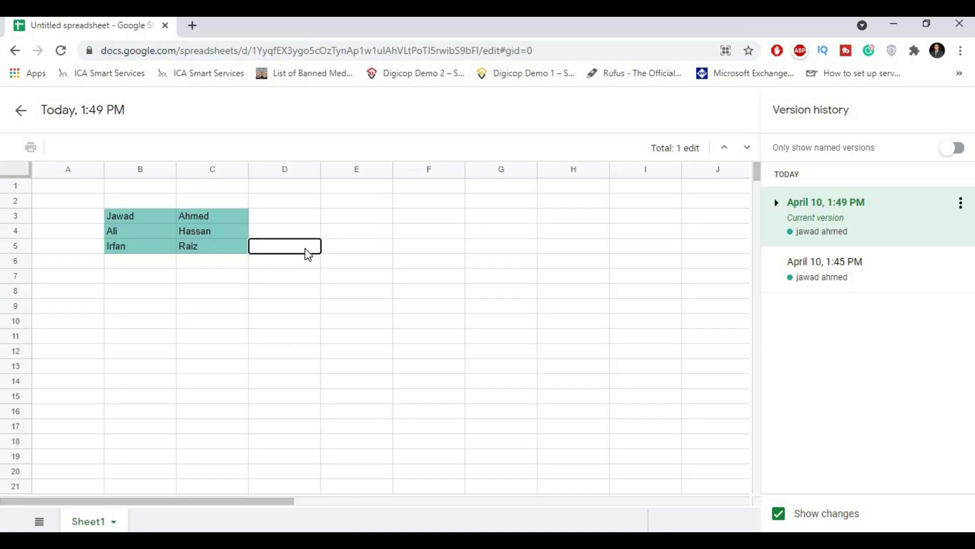
left_click(869, 269)
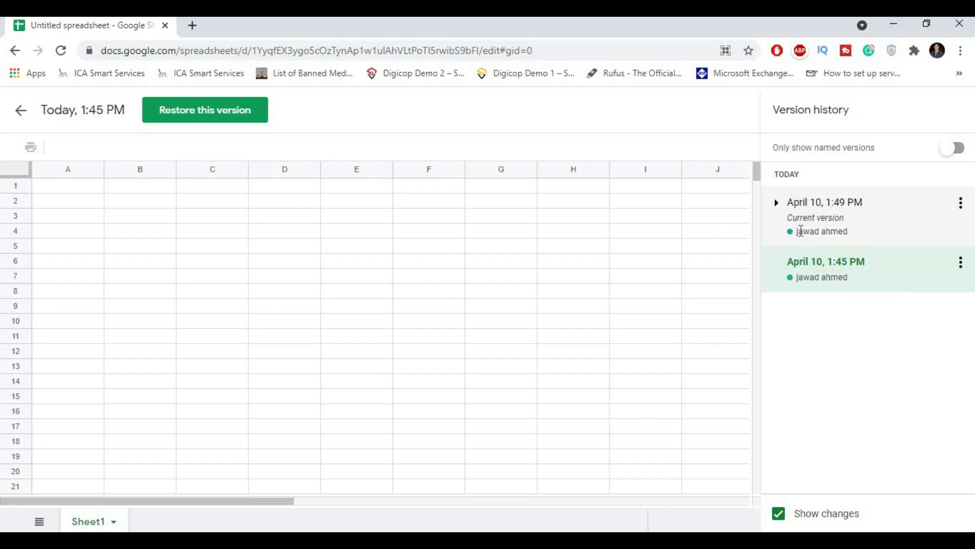
left_click(834, 219)
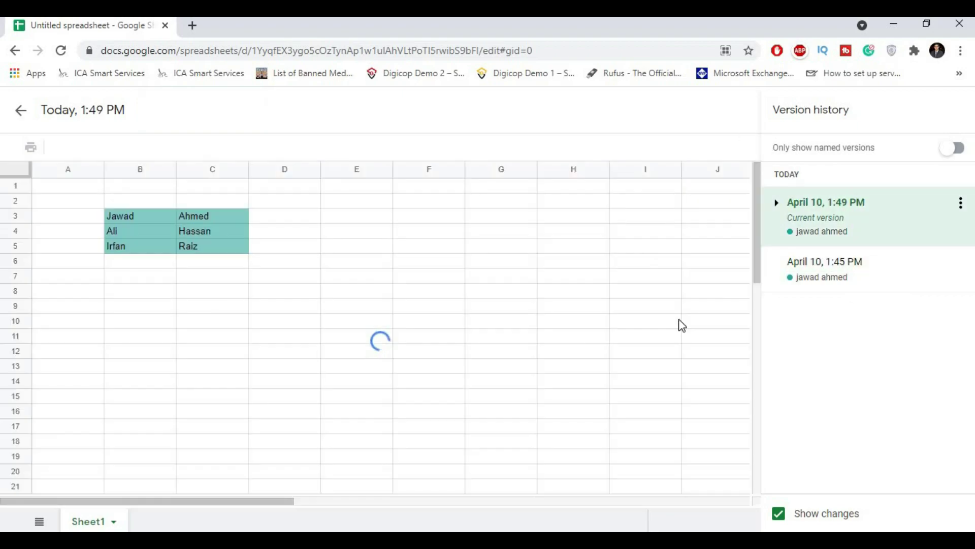
left_click(20, 110)
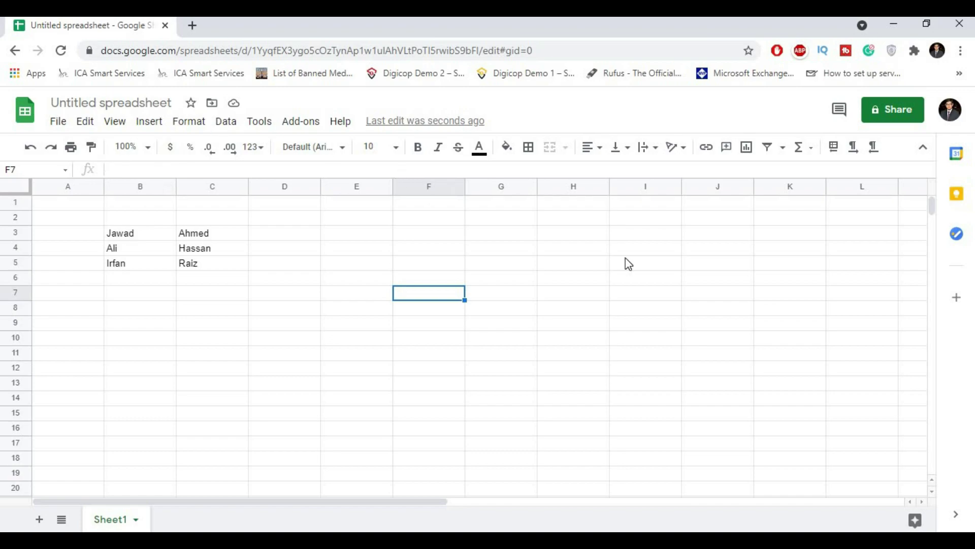
Invite a recipient by e-mail with the message 'kindly review my file'
left_click(899, 111)
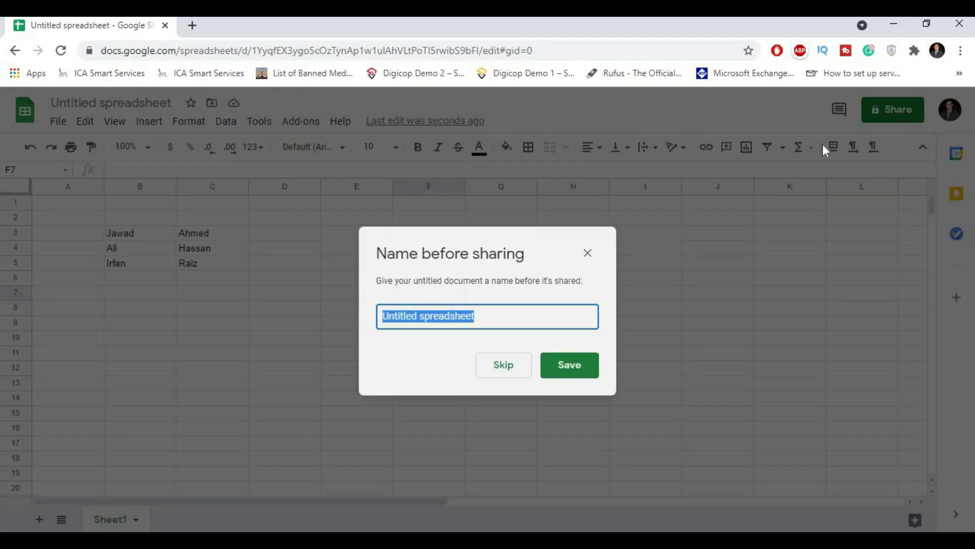
left_click(577, 368)
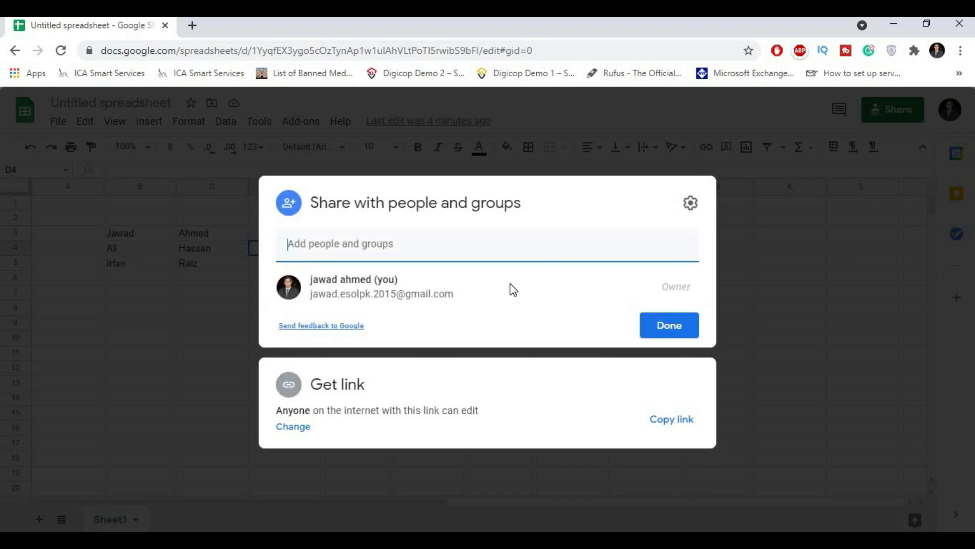
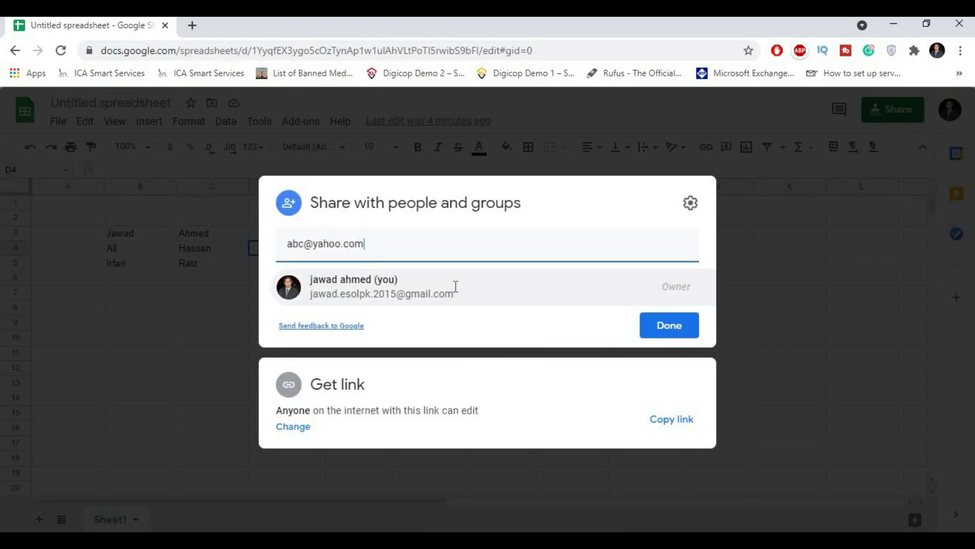
key("Return")
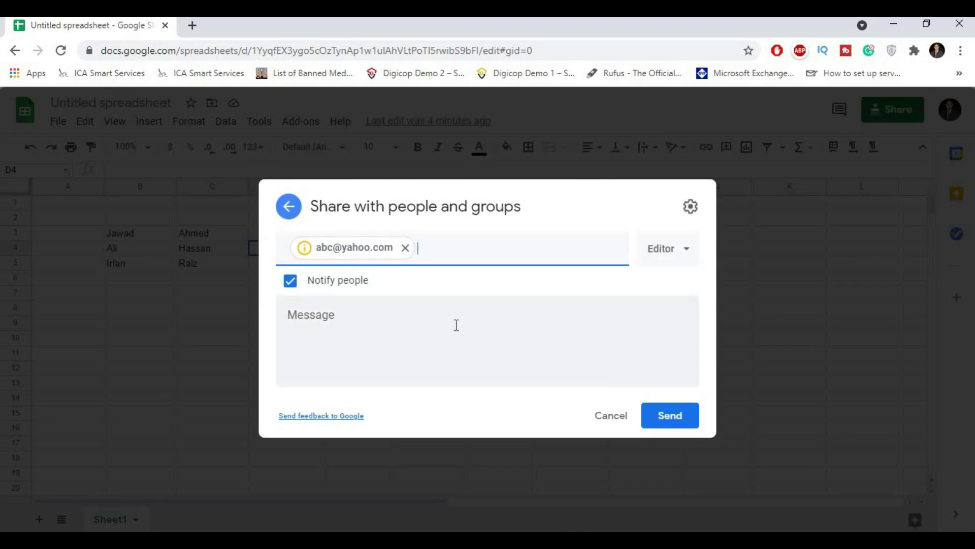
left_click(457, 325)
type("Testing")
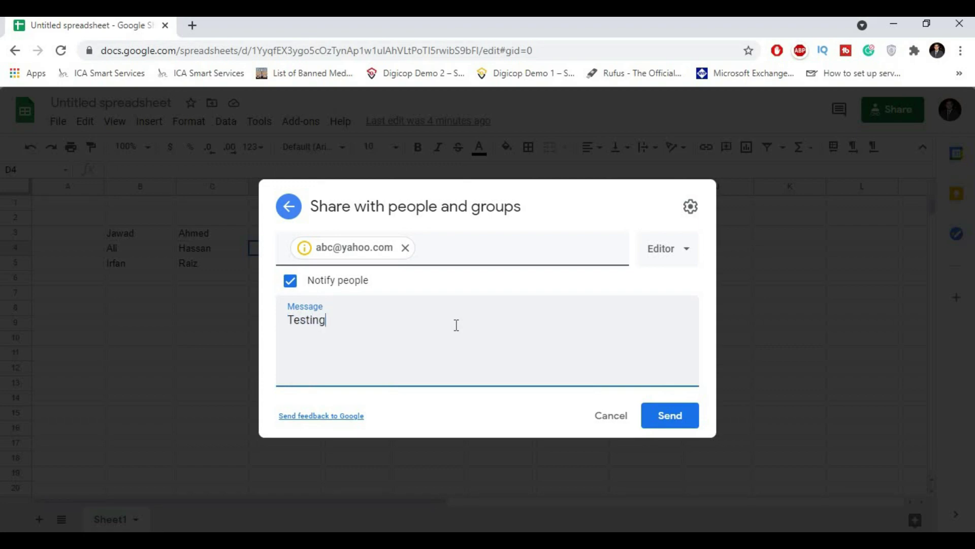
key("ctrl+a")
type("kindly ")
type("revi")
type("ew my file")
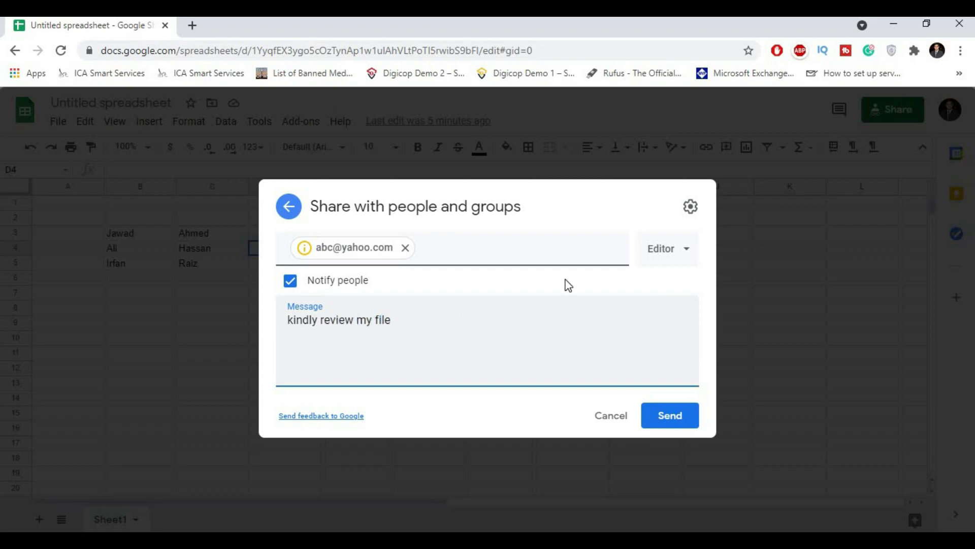
Keep Editor access and send the invitation, sharing anyway with the non-Google account
left_click(676, 258)
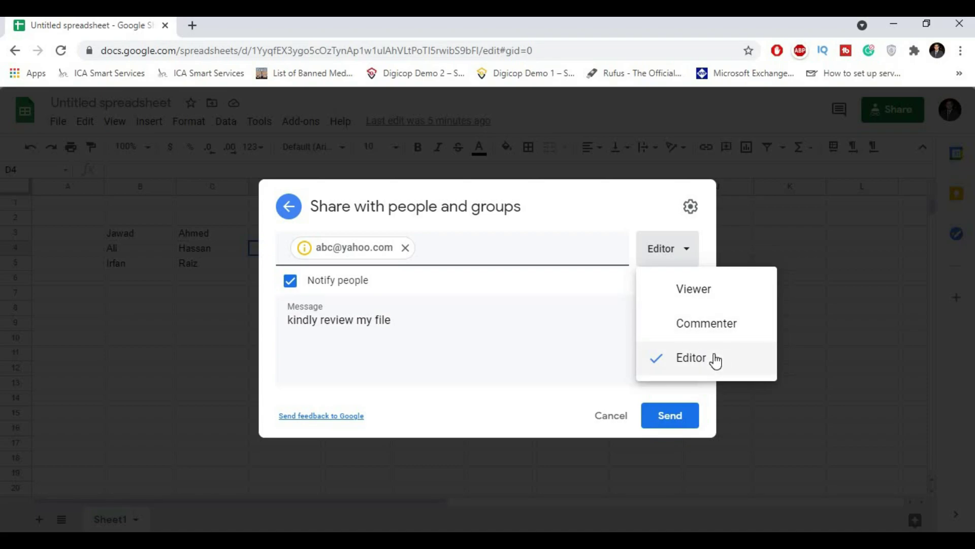
left_click(716, 361)
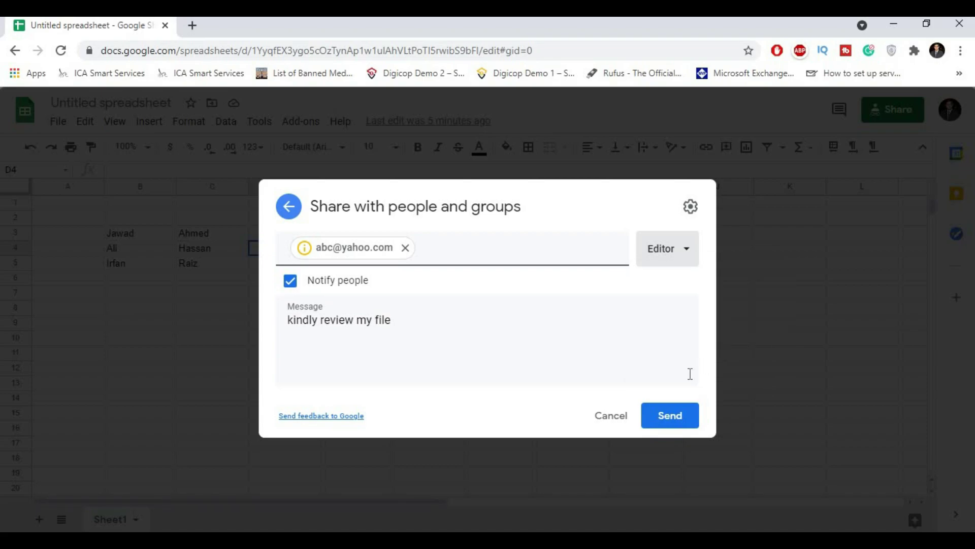
left_click(669, 416)
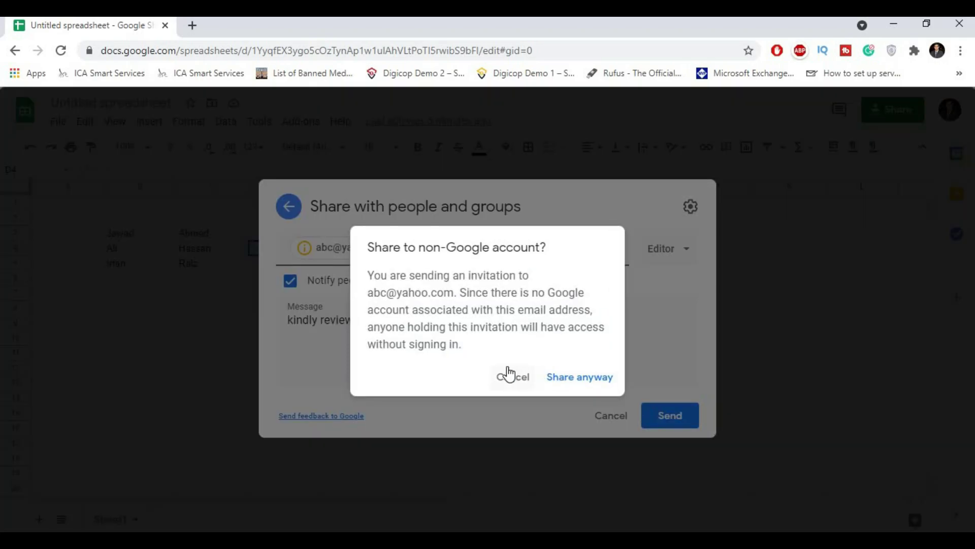
left_click(562, 379)
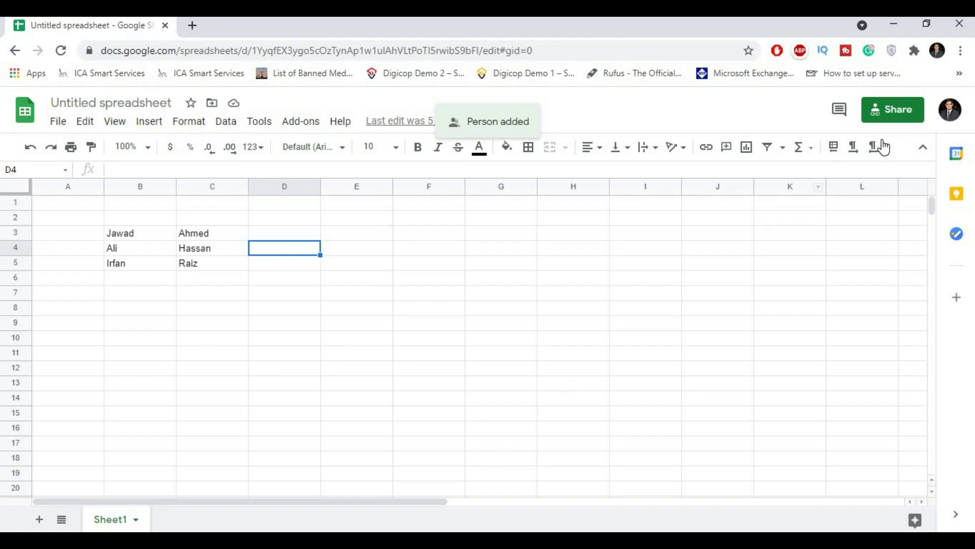
left_click(897, 116)
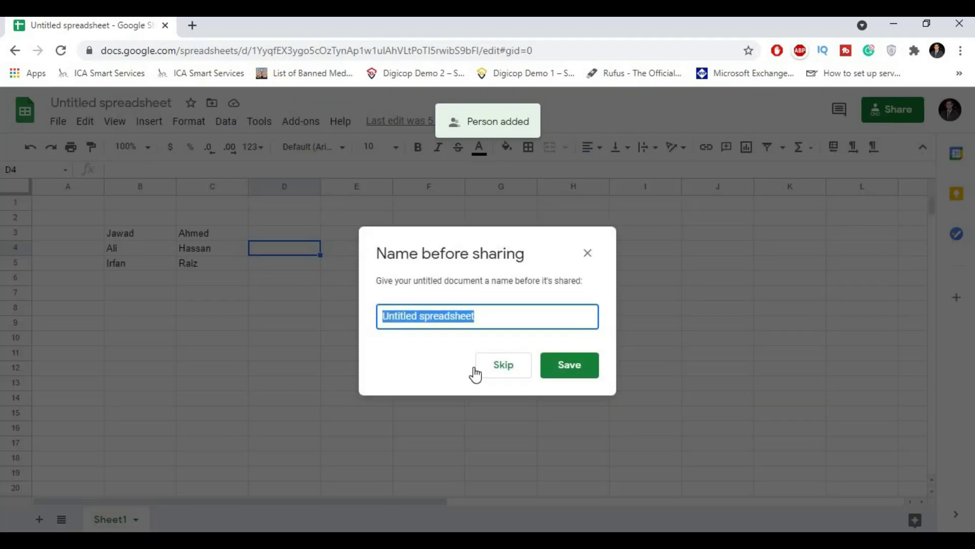
Set link sharing to Anyone with the link as Editor
left_click(563, 364)
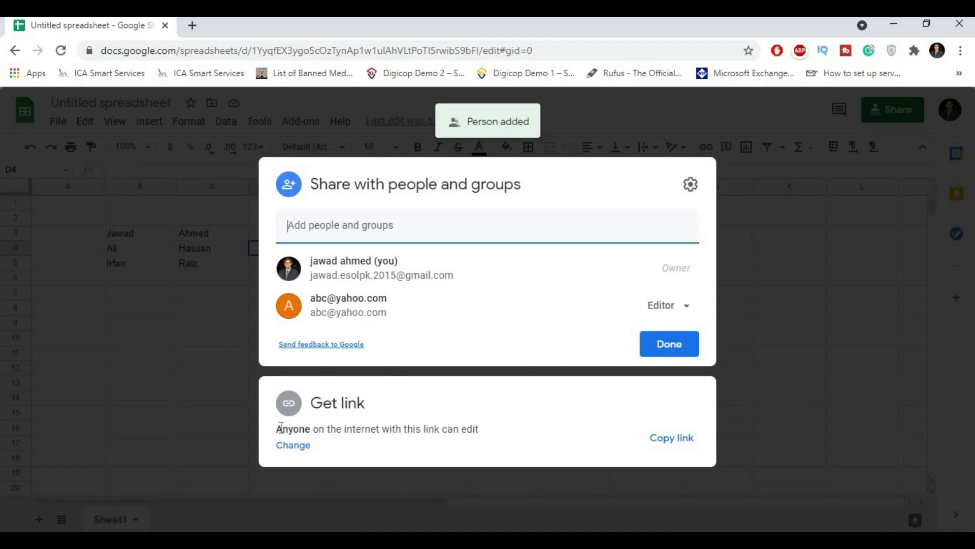
left_click_drag(288, 427, 493, 429)
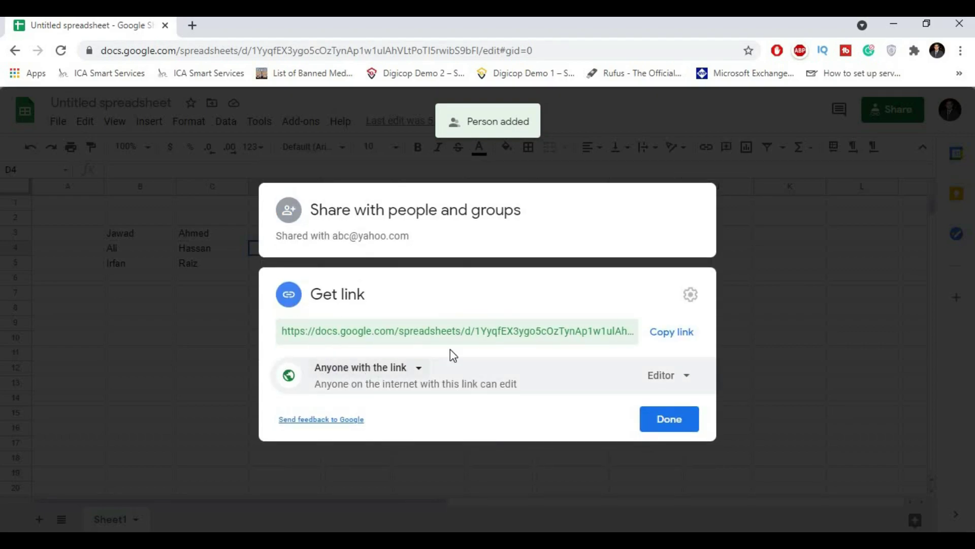
left_click(472, 332)
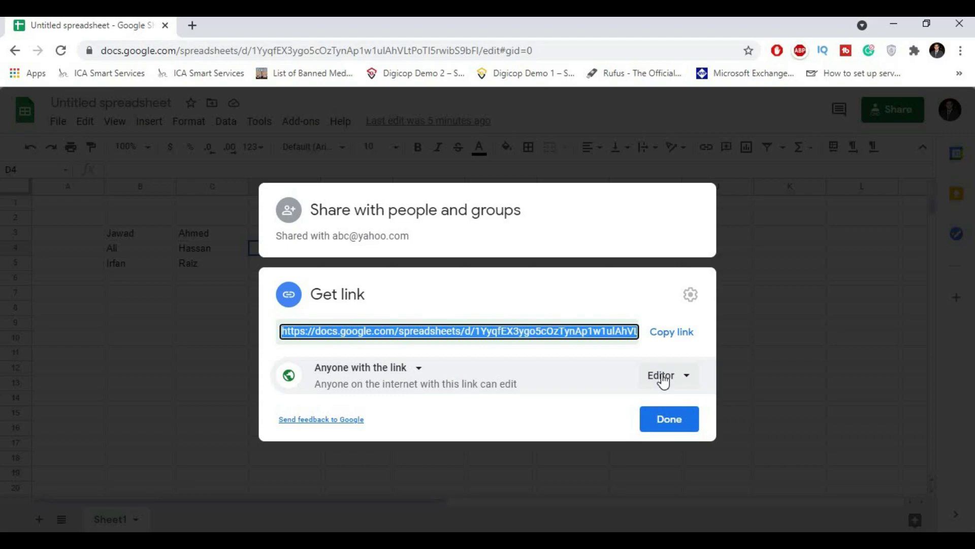
left_click(664, 379)
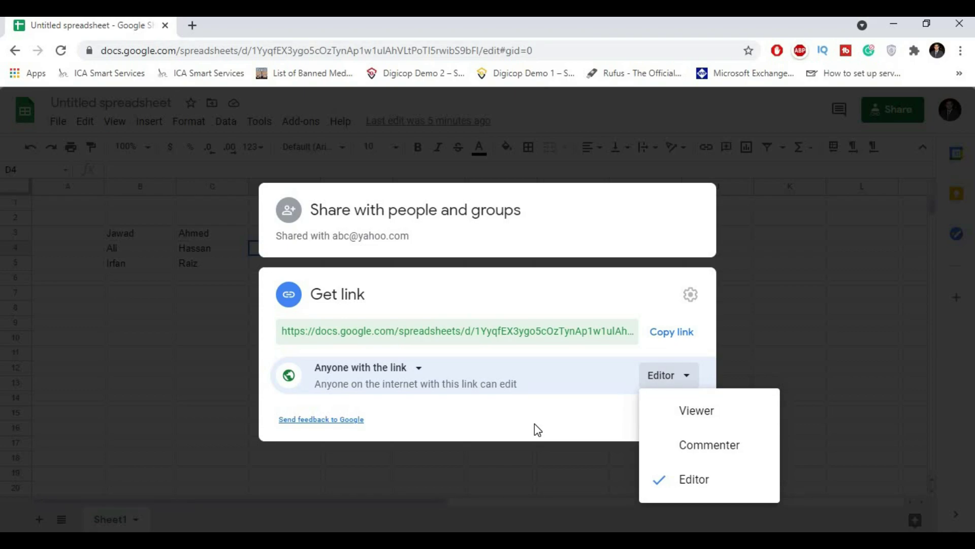
left_click(575, 433)
left_click(788, 316)
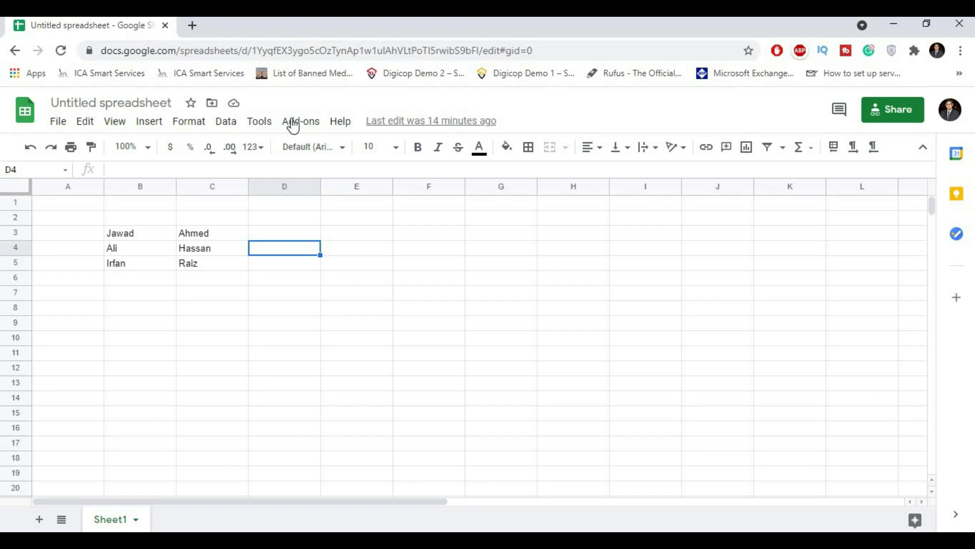
Copy the spreadsheet's shareable link
left_click(892, 111)
left_click(557, 361)
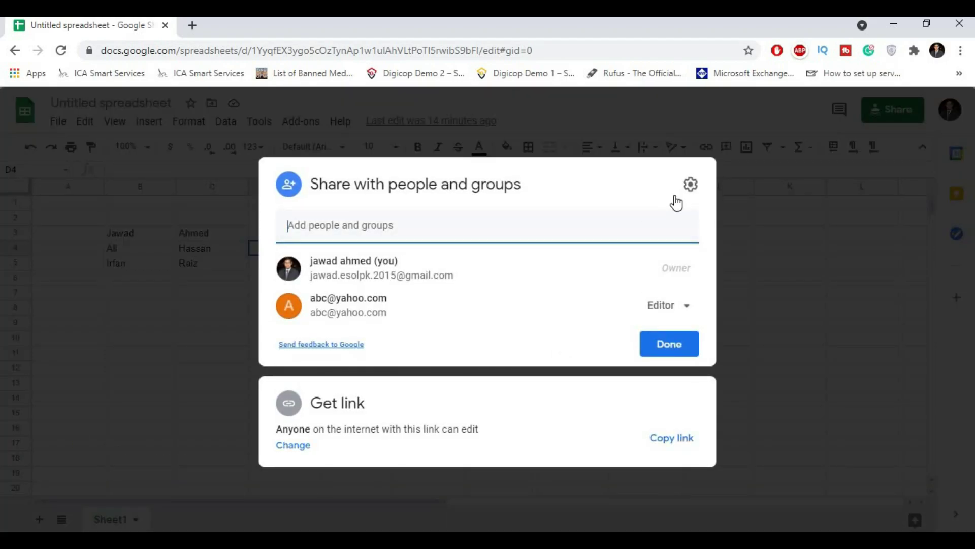
left_click(672, 440)
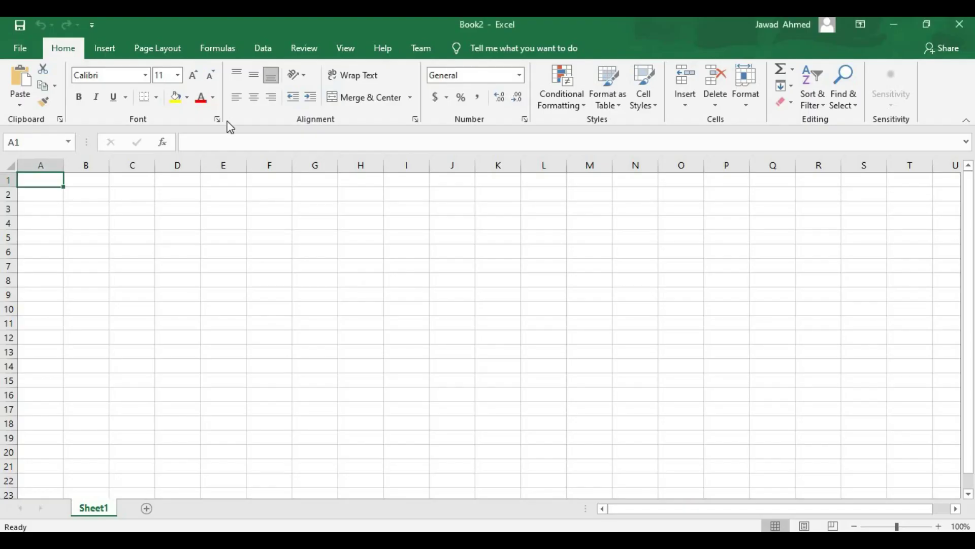
Start an Excel web import via Data > New Query > From Other Sources > From Web
left_click(263, 53)
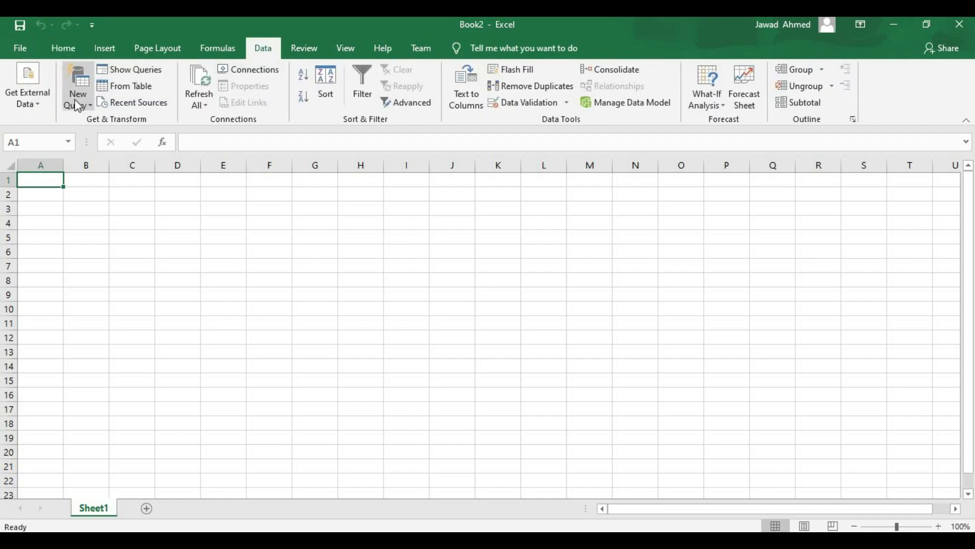
left_click(76, 102)
mouse_move(136, 255)
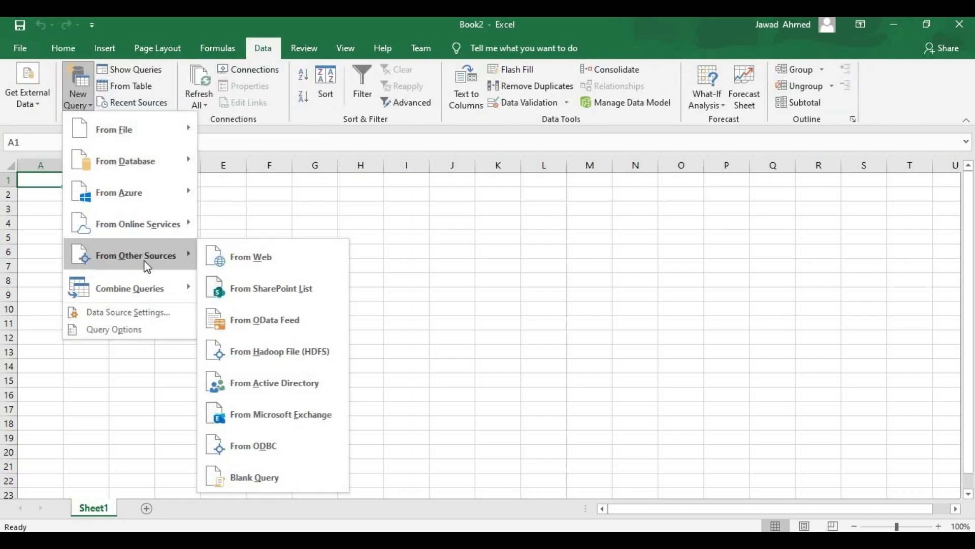
left_click(269, 259)
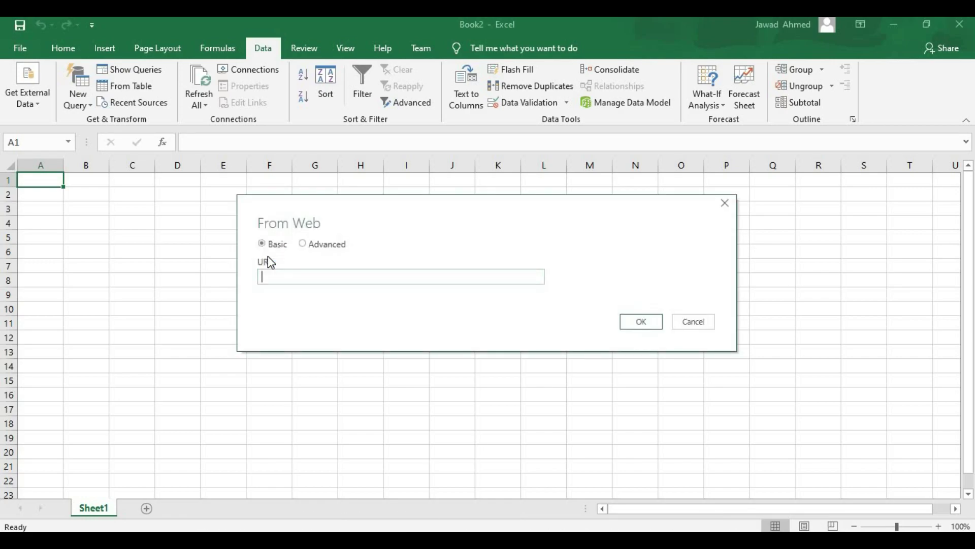
Paste the sheet link, changing 'edit' to 'export' and 'usp=sharing' to 'format=xlsx'
key("ctrl+v")
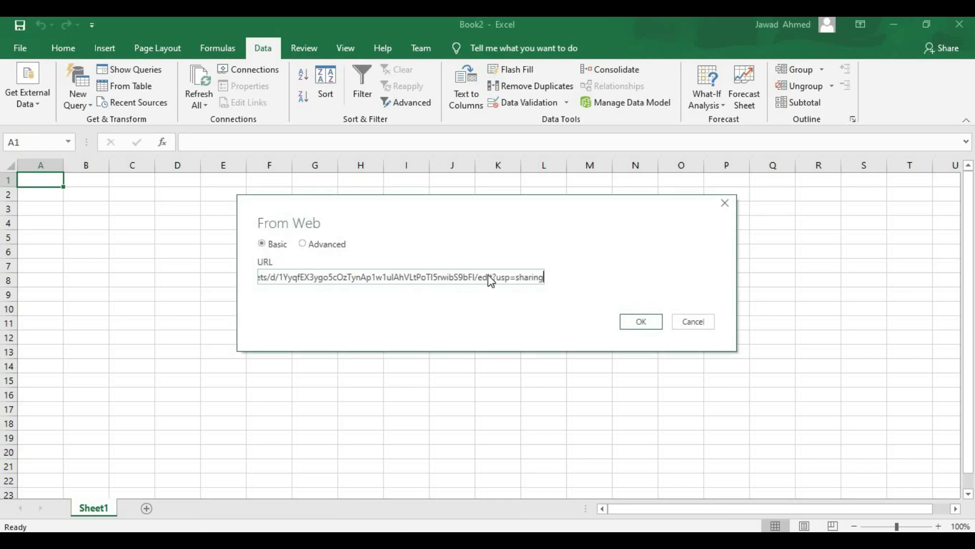
double_click(490, 279)
type("e")
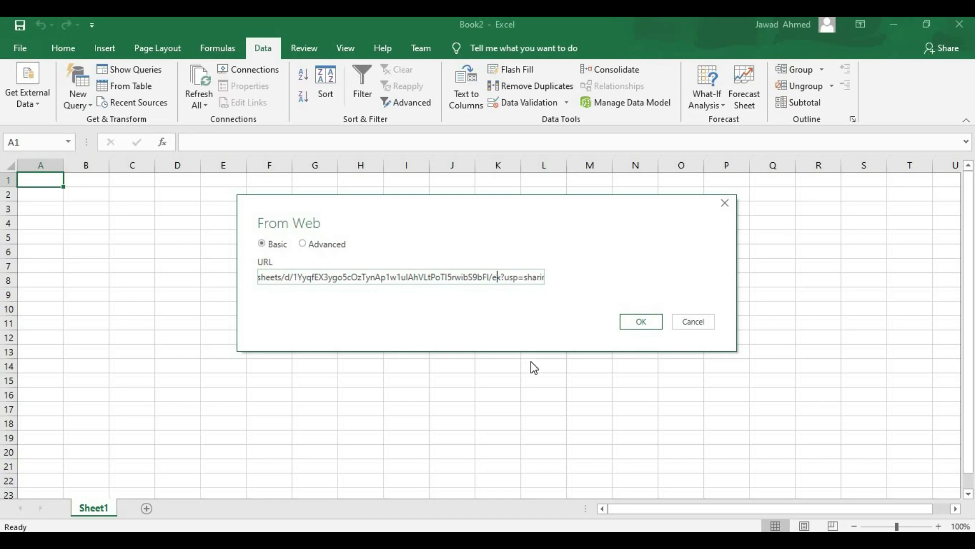
type("xport")
key("Right")
key("shift+Right")
key("shift+End")
type("f")
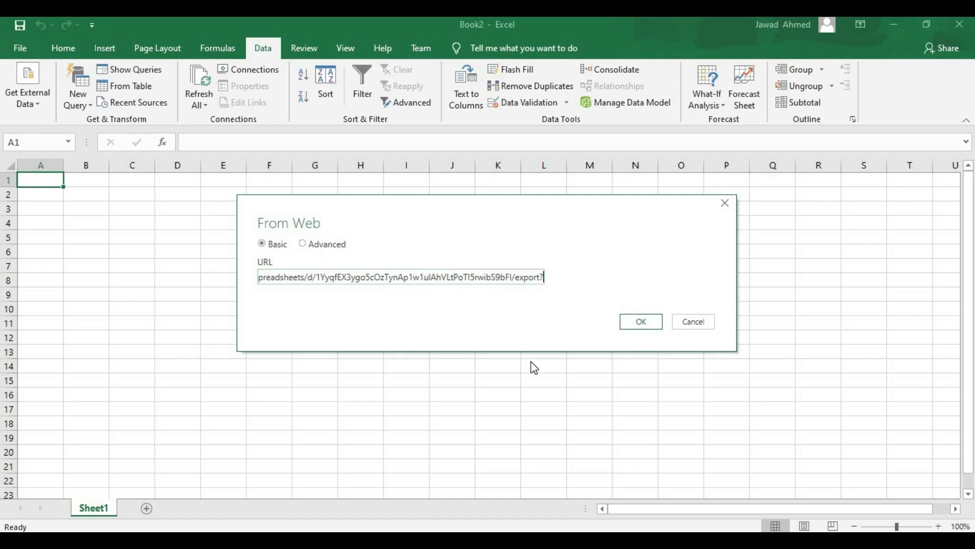
type("ormat=")
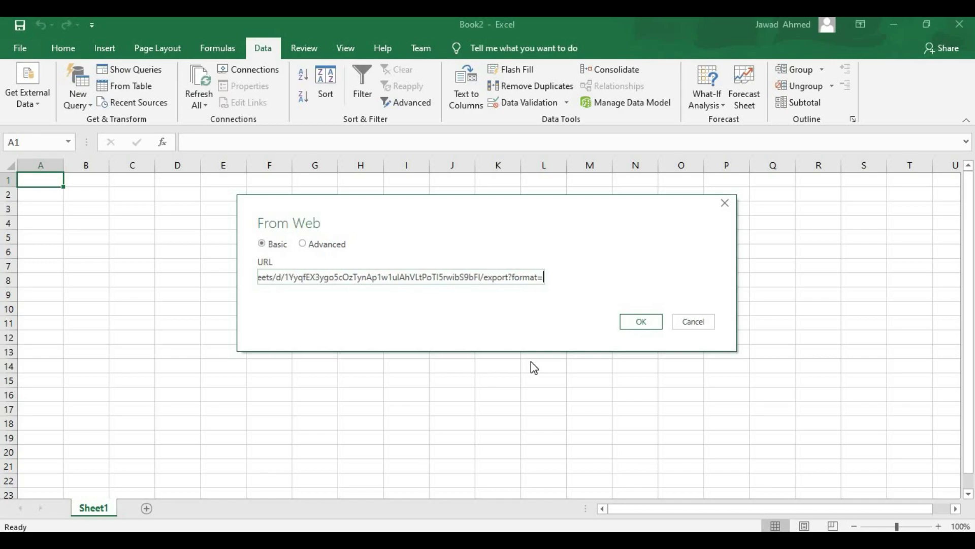
type("xl")
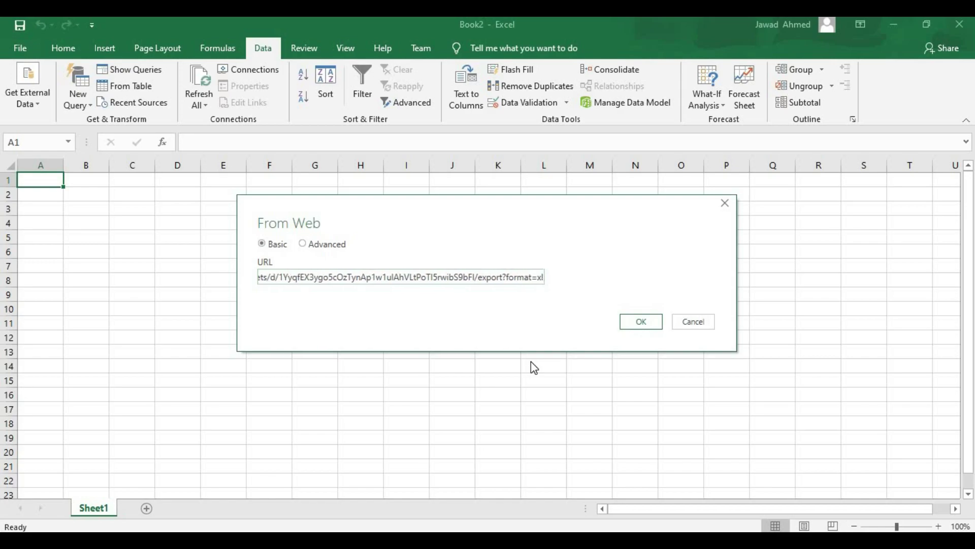
type("sx")
Submit the export link and preview Sheet1 in the Navigator
key("Return")
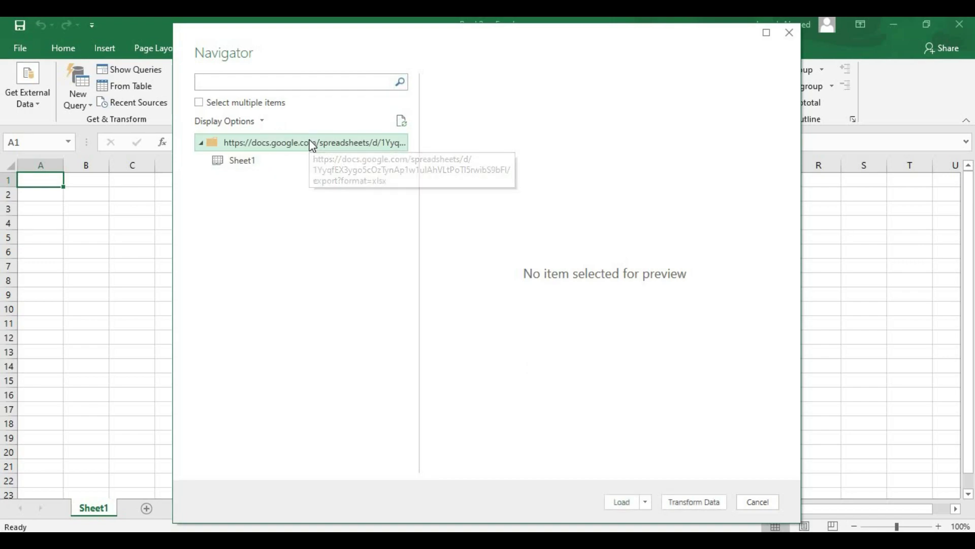
left_click(315, 160)
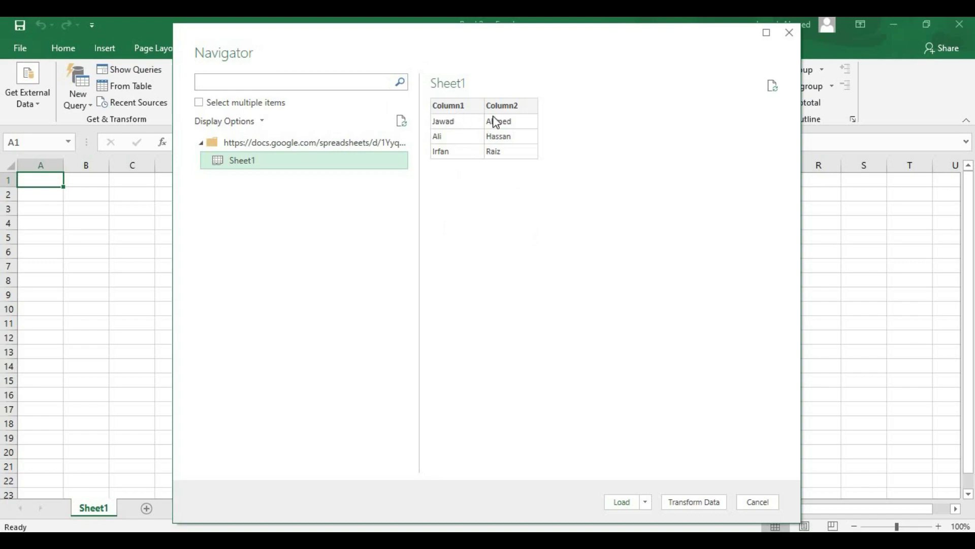
Load the shared sheet's Sheet1 first and last names from the Navigator into the Excel workbook
left_click(622, 508)
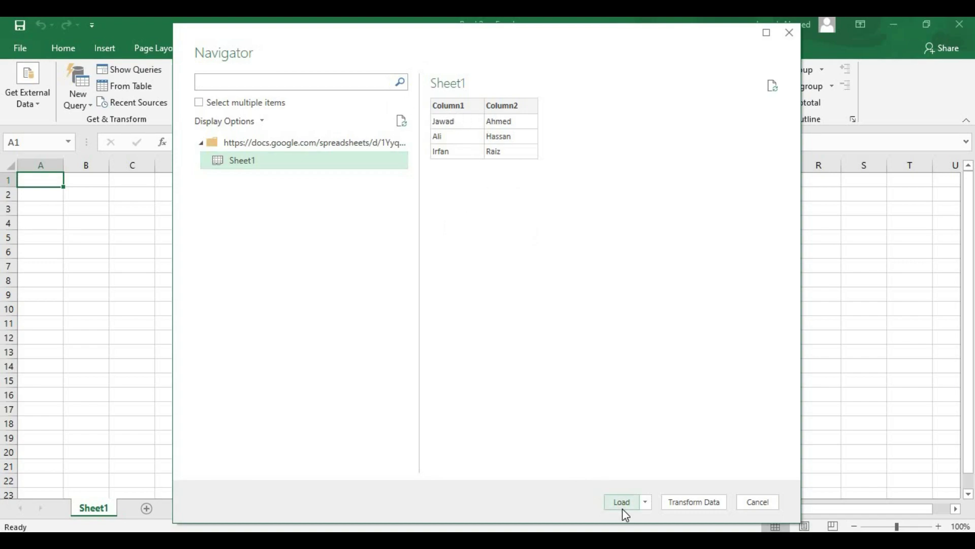